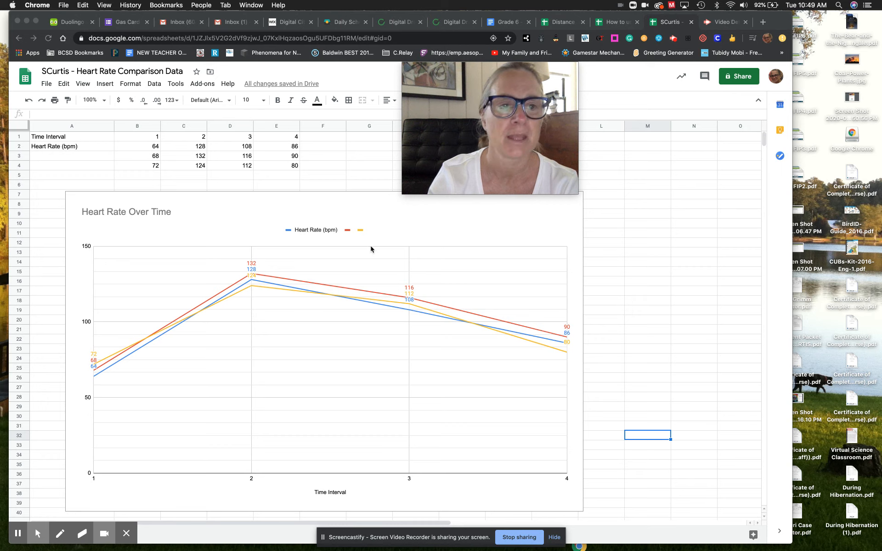
Create a new blank spreadsheet from the open heart rate comparison spreadsheet
left_click(46, 85)
left_click(46, 84)
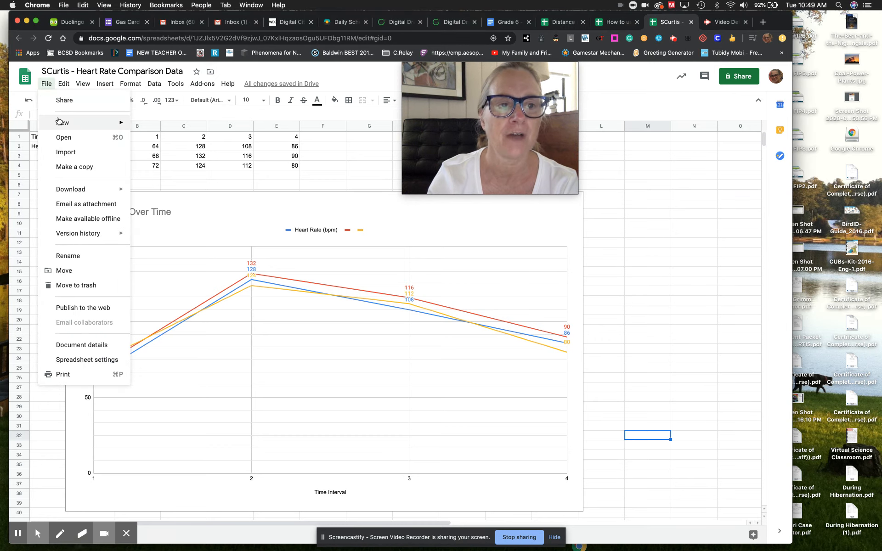
mouse_move(75, 124)
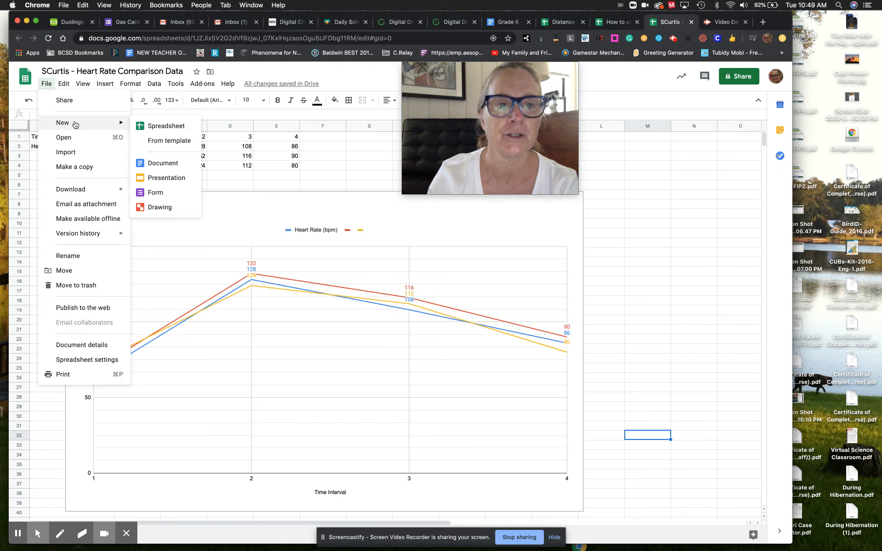
left_click(159, 123)
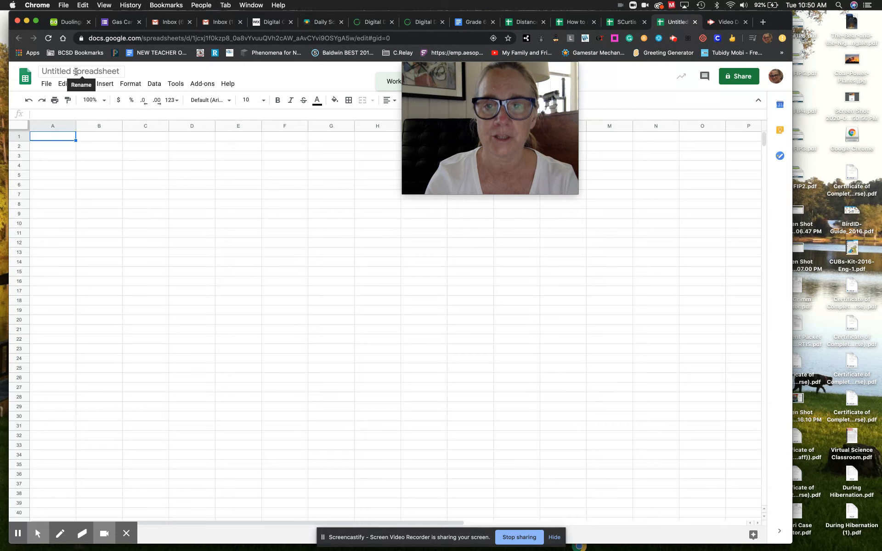
Rename the untitled spreadsheet with the author's first initial and surname followed by "Heart Rate Change Over Time"
left_click(77, 71)
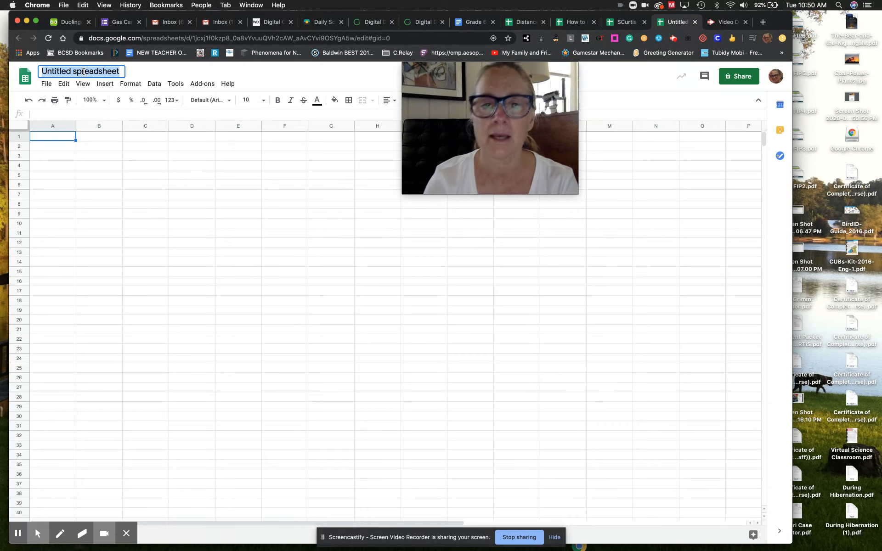
type("S")
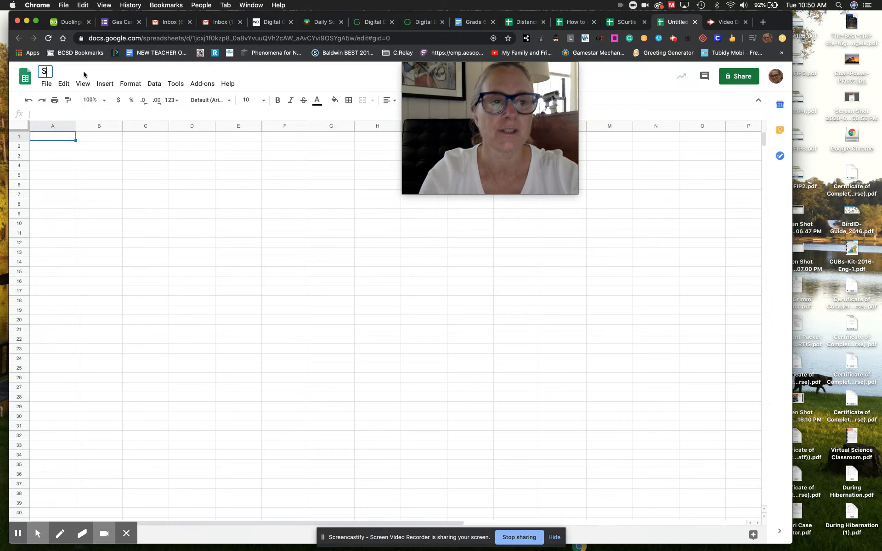
type("Curtis ")
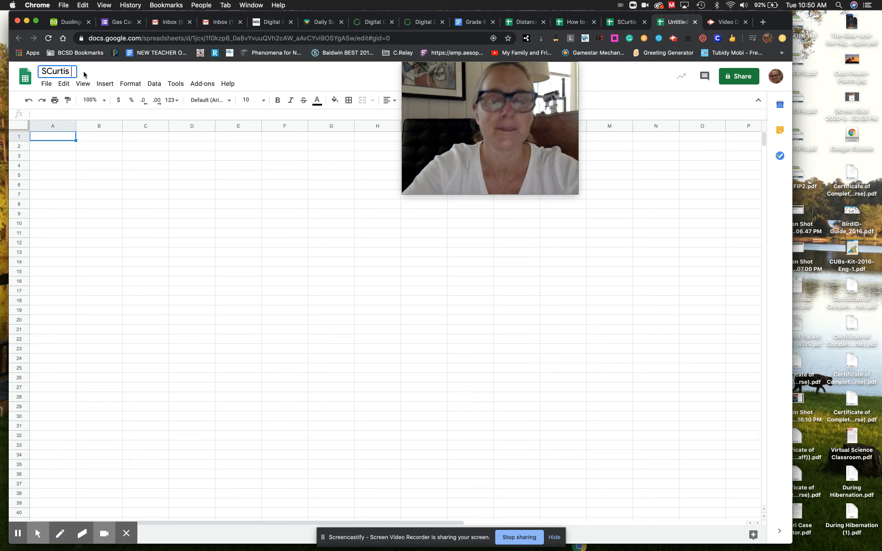
type("Heart R")
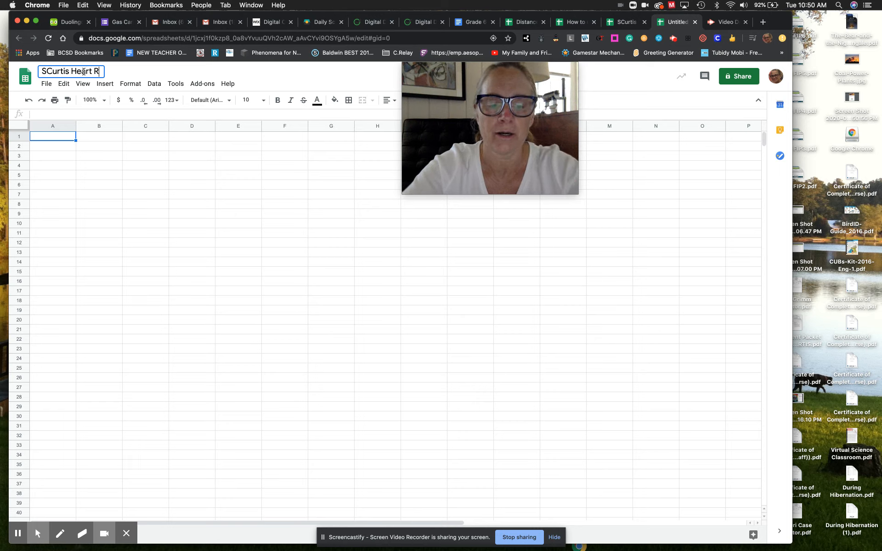
type("ate Changem")
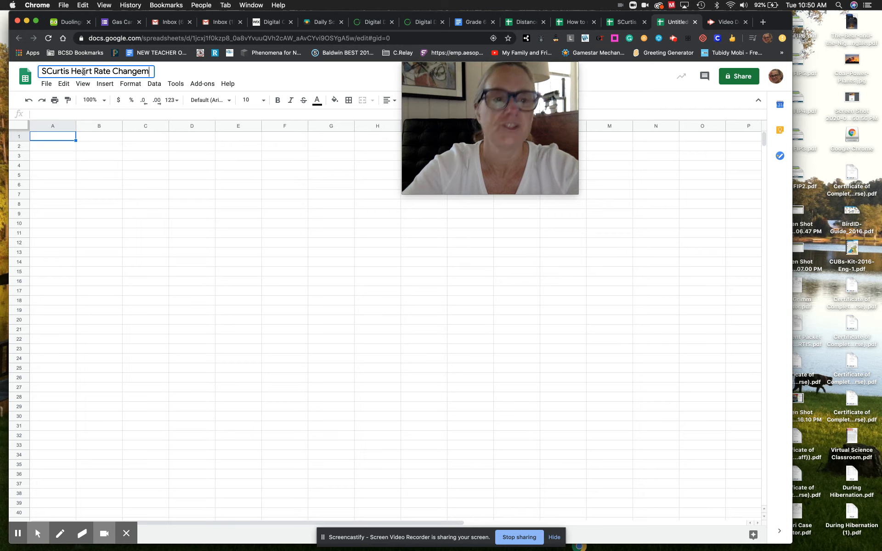
key("BackSpace")
type("OVer")
key("BackSpace")
key("BackSpace")
key("BackSpace")
type("ver Time")
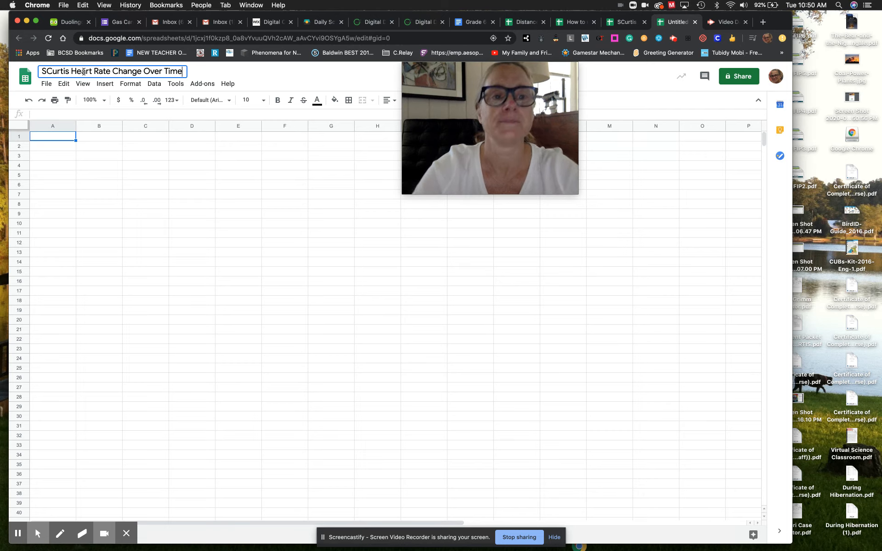
key("Return")
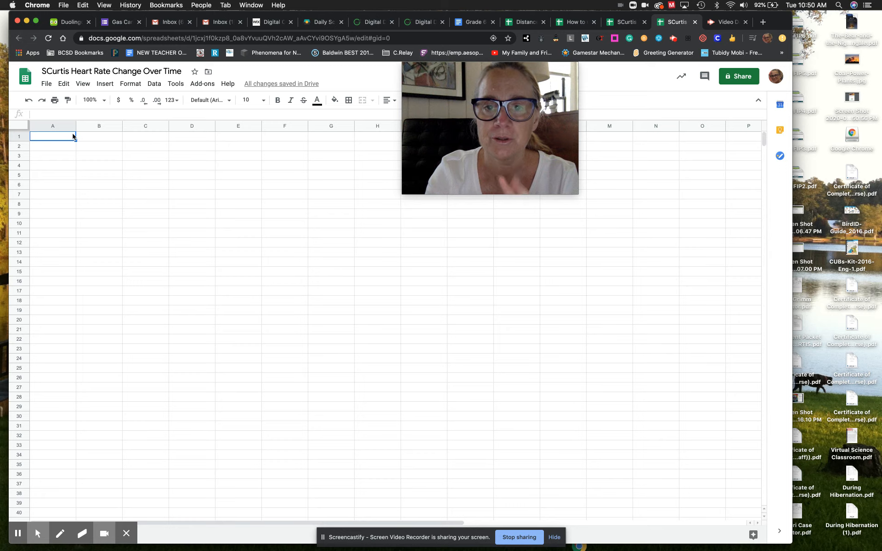
Enter "Time Intervals measured in 1 minute increments" in cell A1 and widen column A to fit the text
left_click(19, 137)
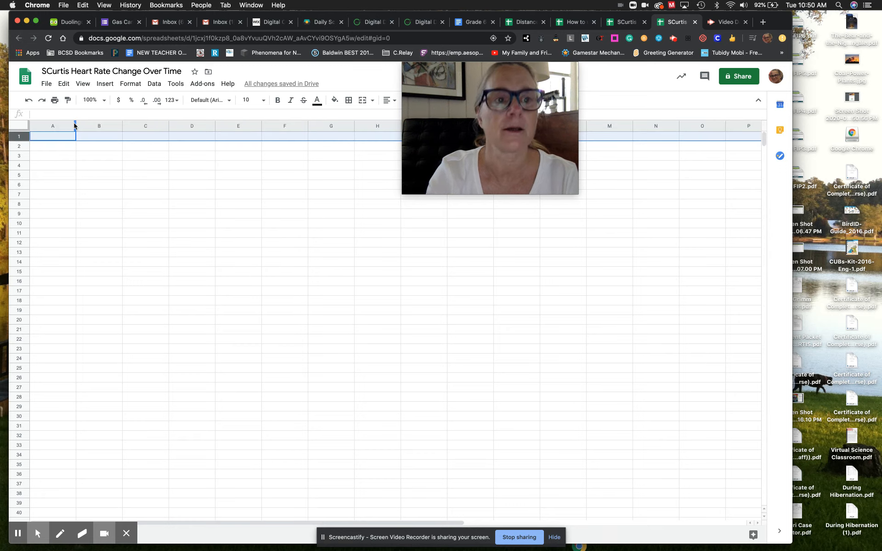
left_click_drag(76, 126, 114, 126)
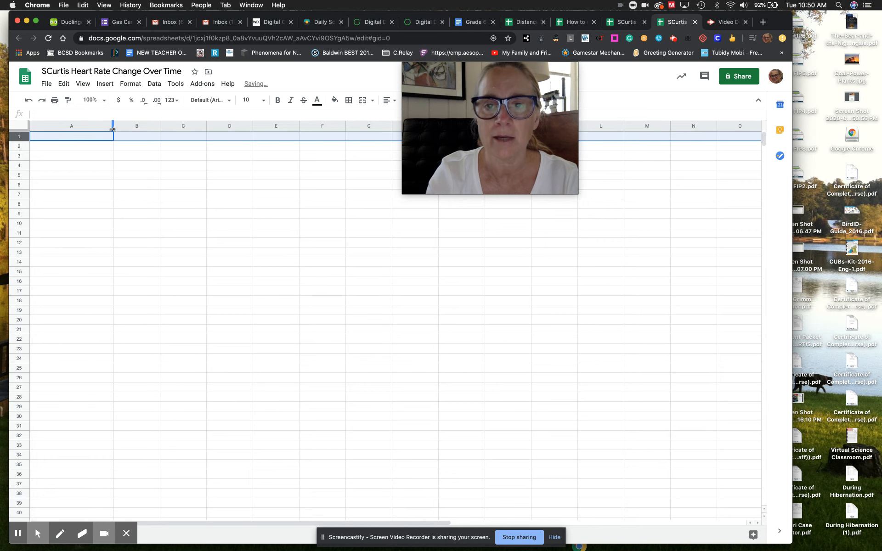
left_click(66, 138)
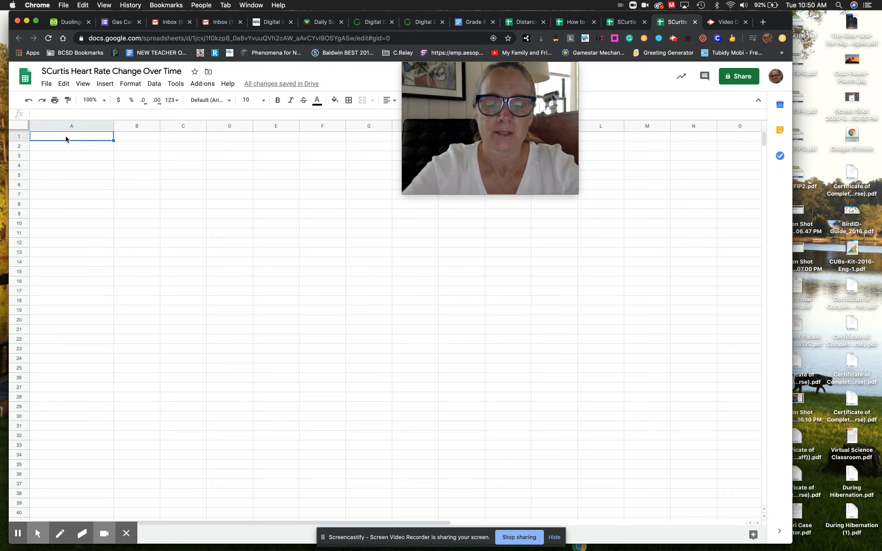
type("Time ")
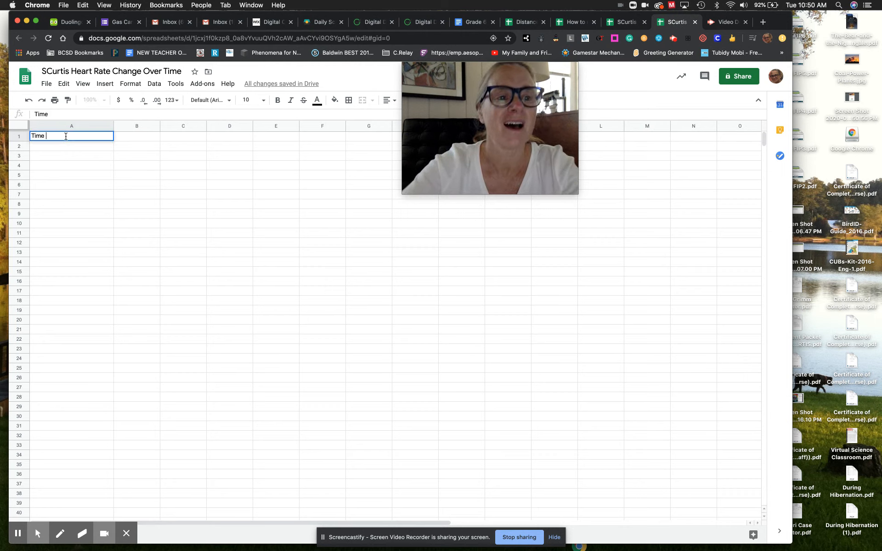
type("Interva")
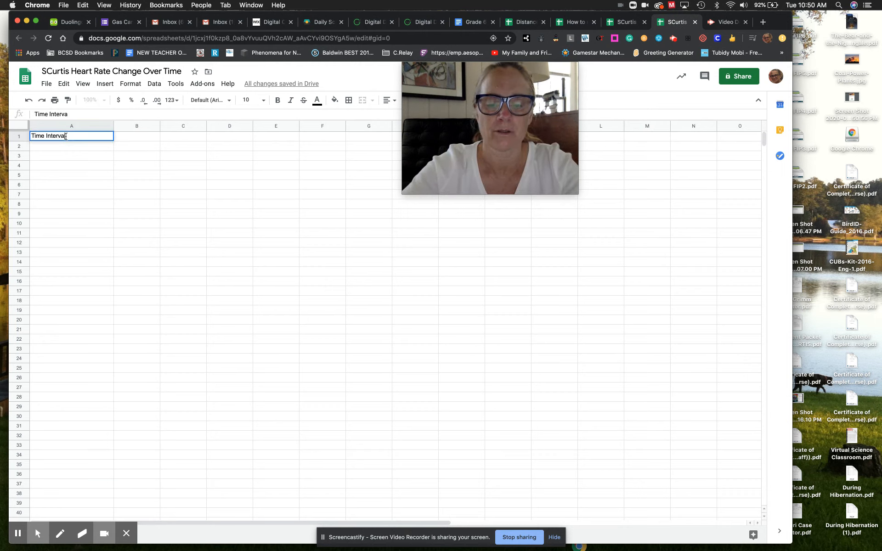
type("ls measure")
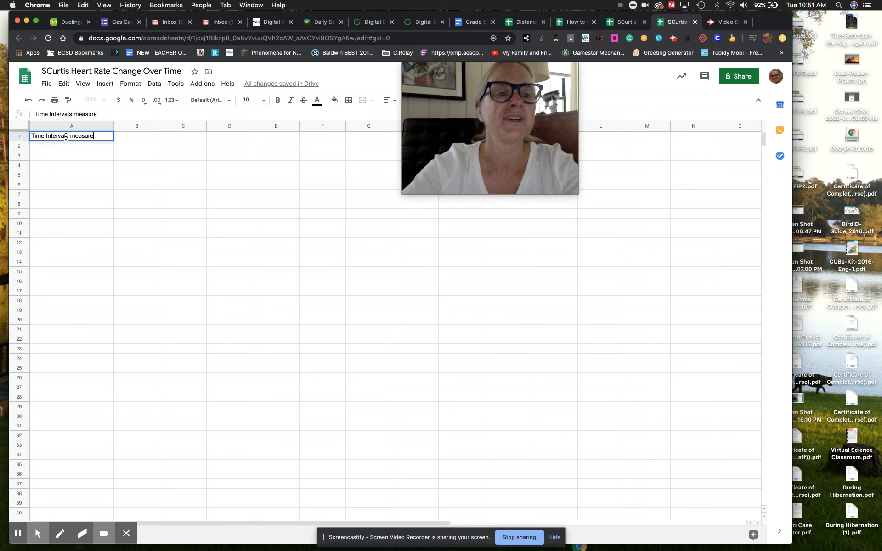
type("d in 1 min")
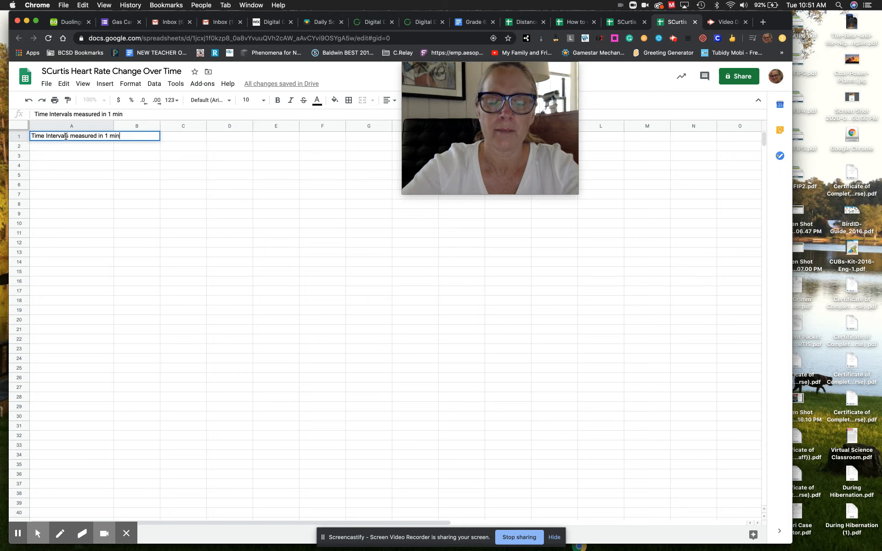
type("ute increment")
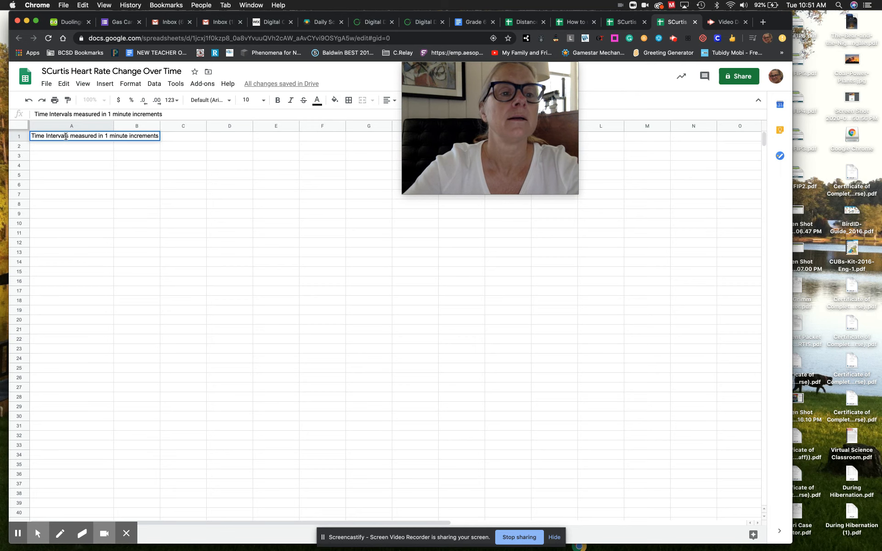
type("s")
key("Return")
left_click_drag(114, 125, 161, 124)
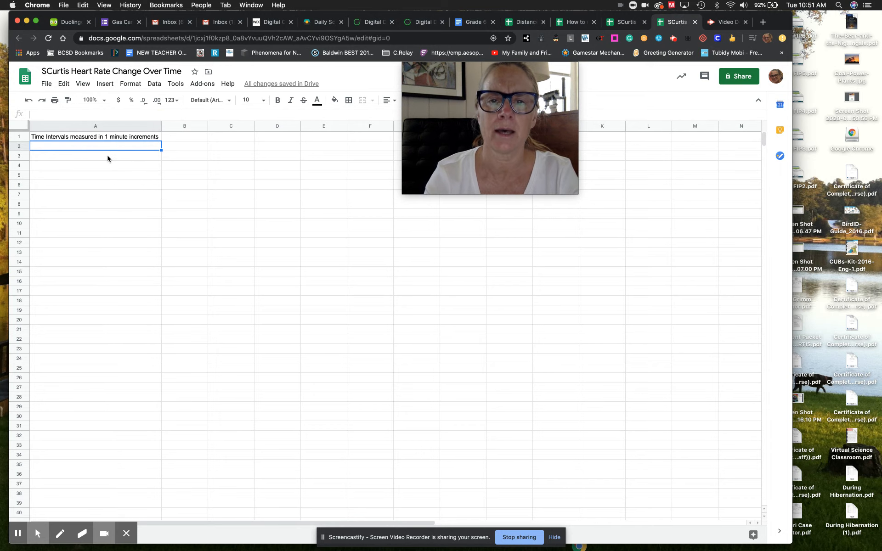
Replace "measured in" in the A1 heading with an opening parenthesis before "1 minute"
left_click(96, 137)
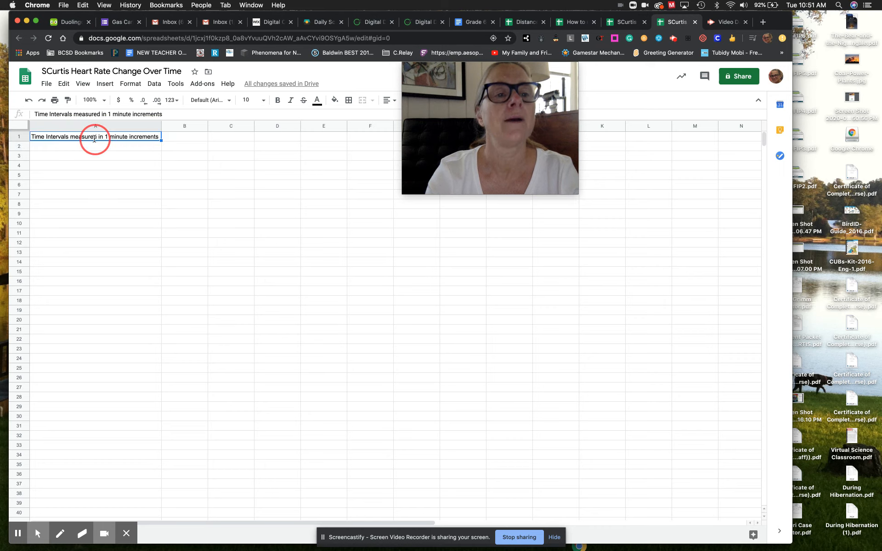
left_click_drag(70, 135, 95, 136)
key("BackSpace")
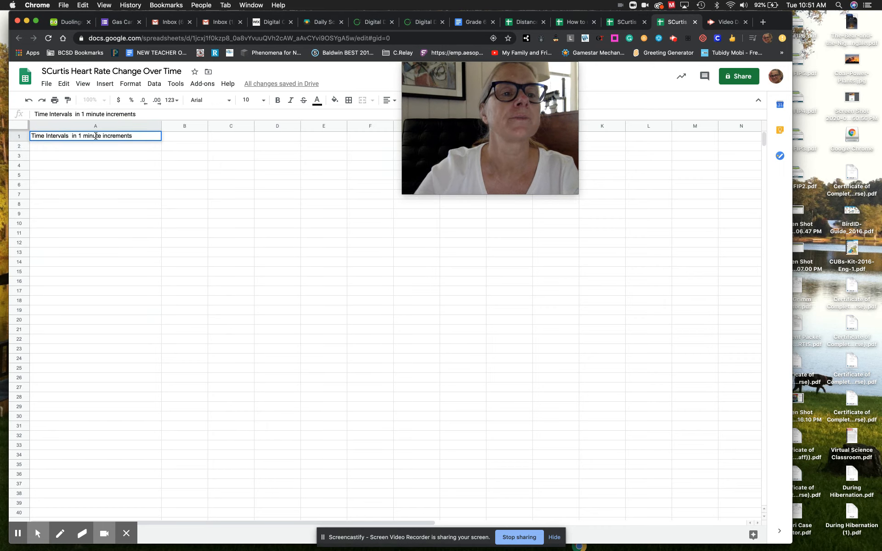
key("BackSpace")
key("BackSpace")
key("BackSpace")
key("BackSpace")
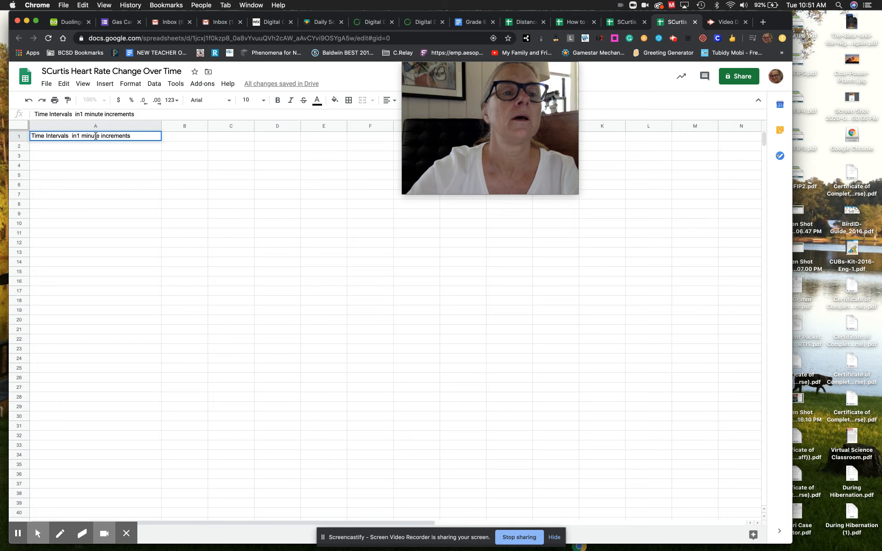
type("(")
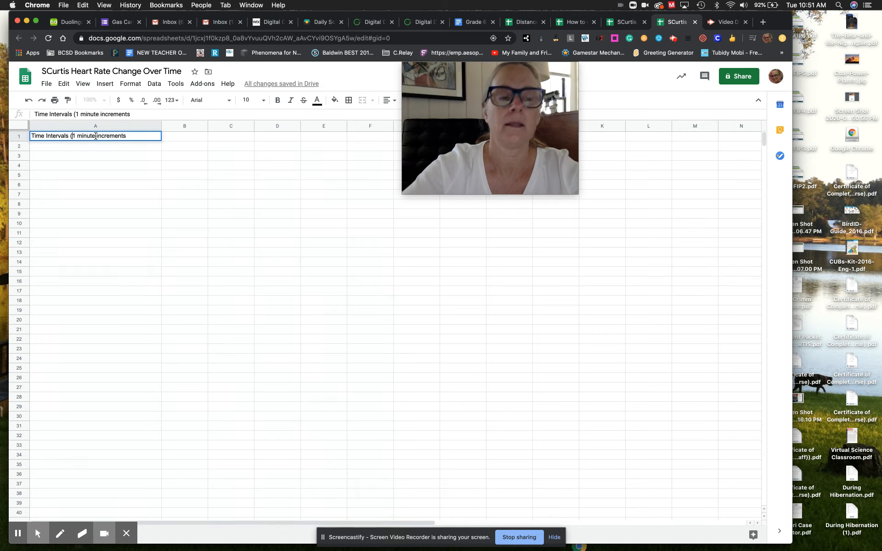
Replace "1 minute" after the opening parenthesis in A1 with "minutes" and close the parenthesis
left_click(96, 136)
key("BackSpace")
key("BackSpace")
key("BackSpace")
key("BackSpace")
key("BackSpace")
key("BackSpace")
key("BackSpace")
key("BackSpace")
type("min")
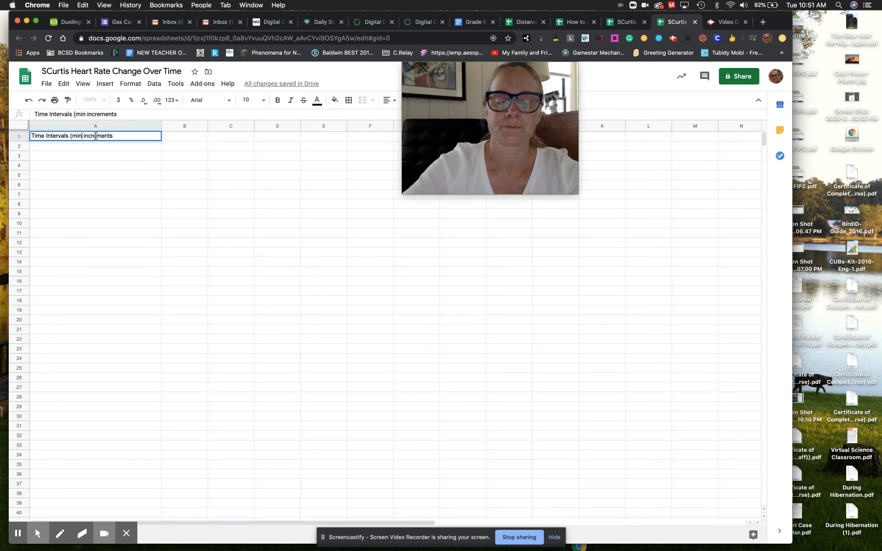
type("utes")
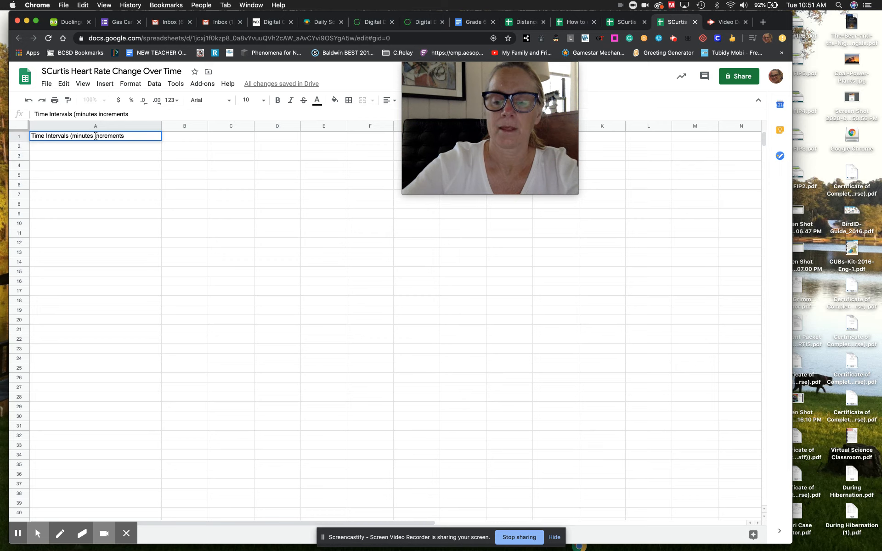
type(")")
Remove the word "increments" from the end of A1 so the heading reads "Time Intervals (minutes)"
left_click(141, 138)
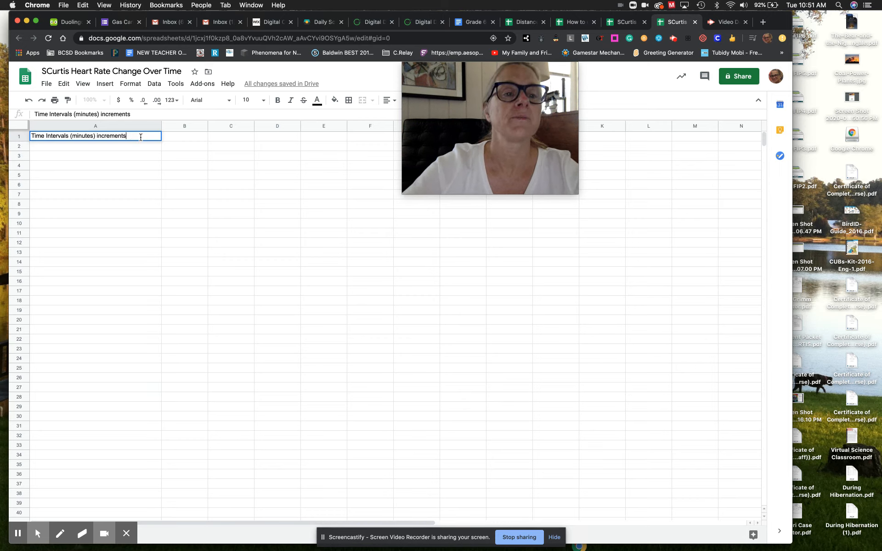
key("BackSpace")
key("BackSpace")
key("BackSpace")
key("BackSpace")
key("BackSpace")
key("BackSpace")
key("BackSpace")
key("BackSpace")
key("BackSpace")
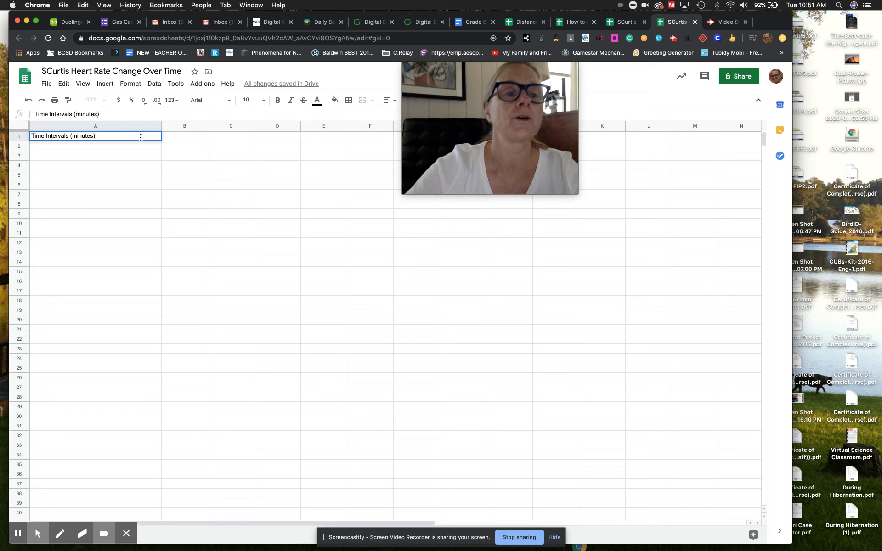
left_click(74, 146)
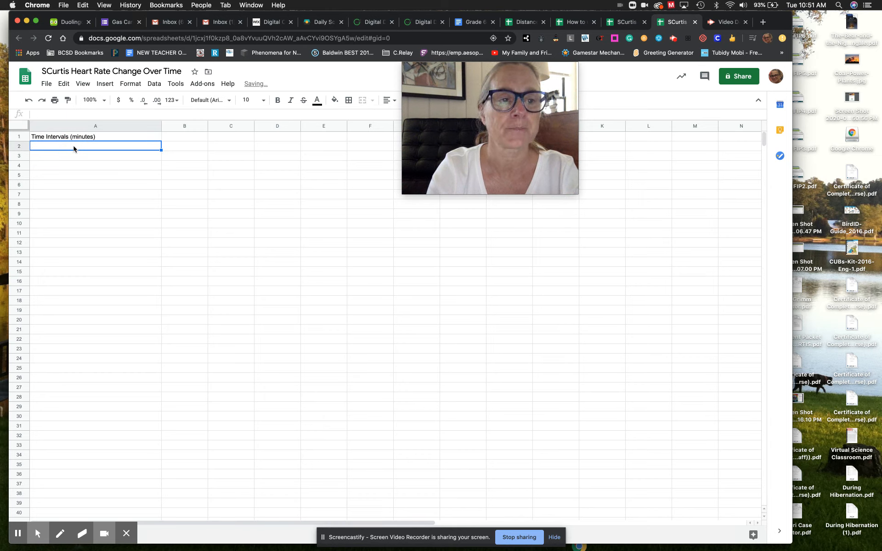
Enter the row heading "Heart Rate (bpm)" in cell A2
left_click(18, 146)
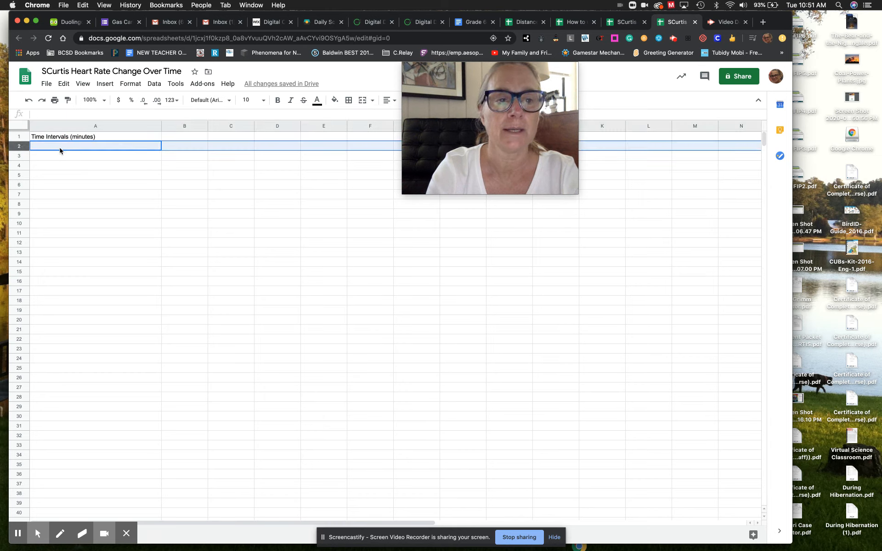
left_click(90, 147)
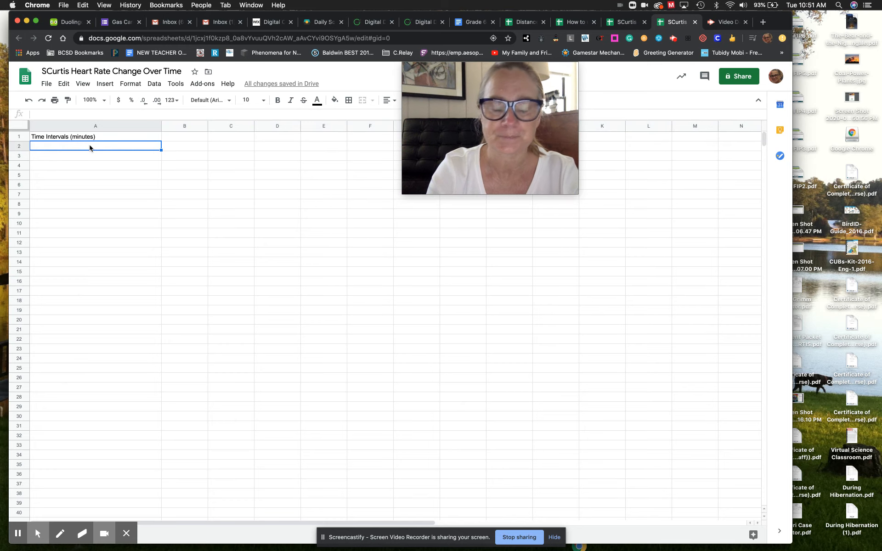
type("Heart")
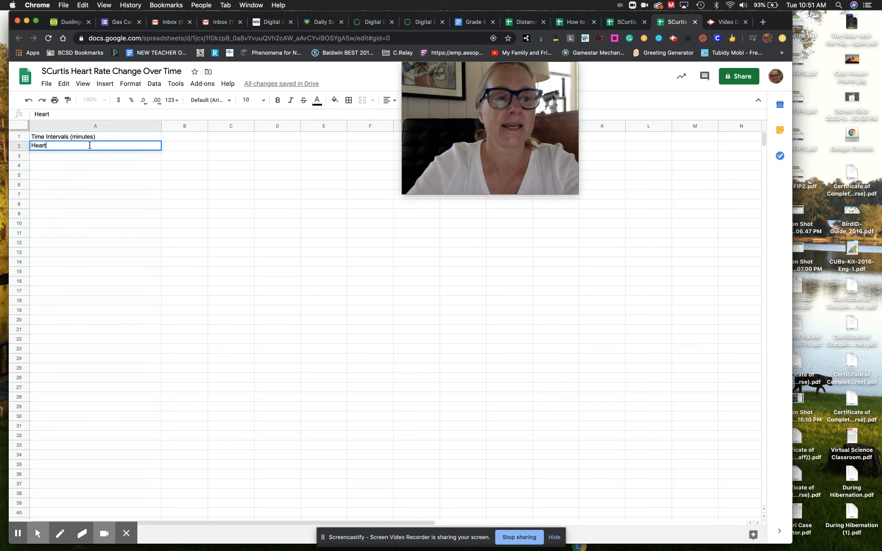
type(" T")
key("BackSpace")
type("Rate (bp")
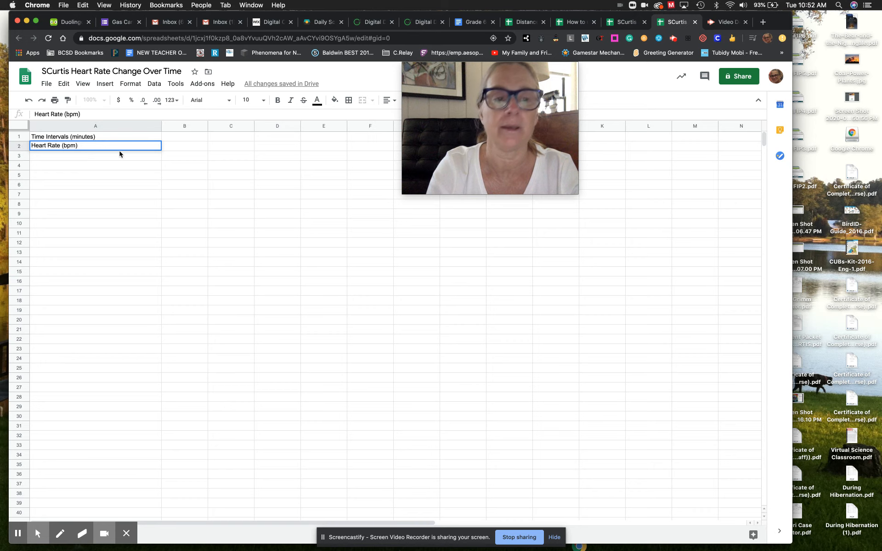
type("m)")
Enter the time intervals 1, 2, 3 and 4 in cells B1 through E1
left_click(198, 139)
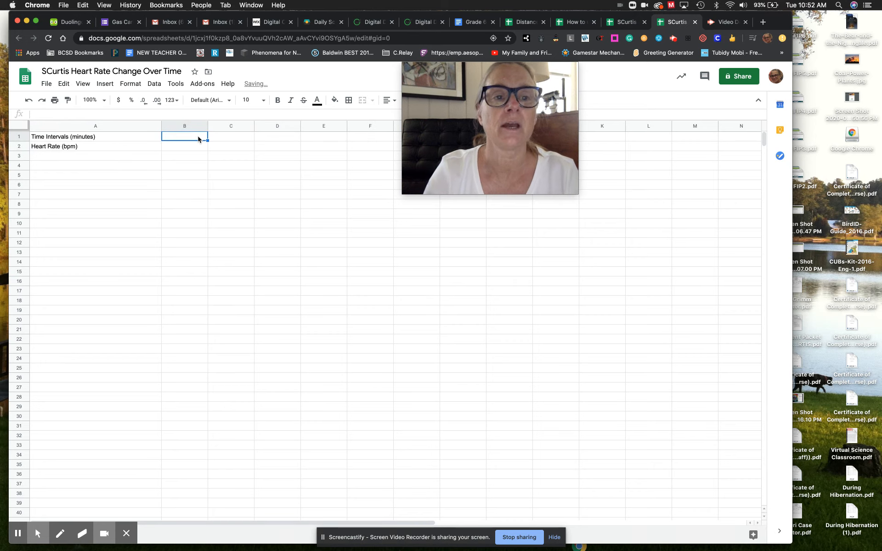
left_click(184, 138)
type("1")
key("Tab")
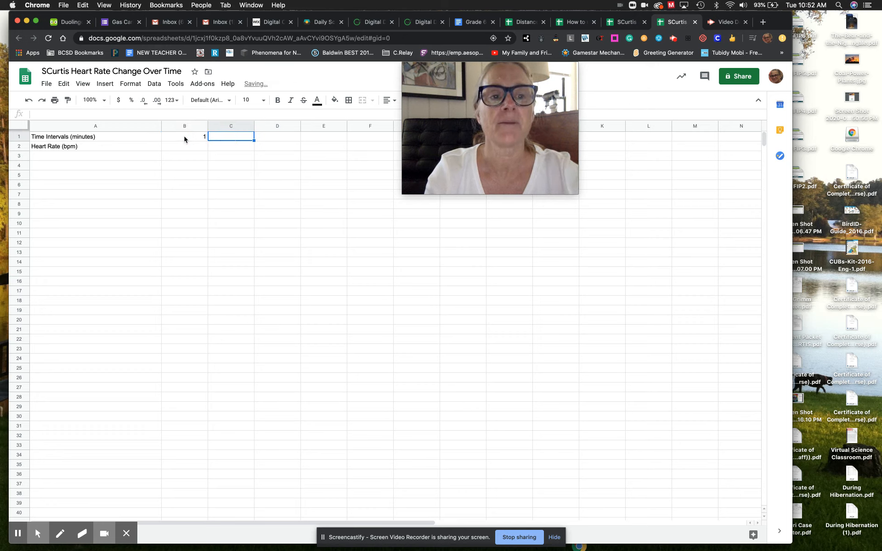
type("2")
key("Tab")
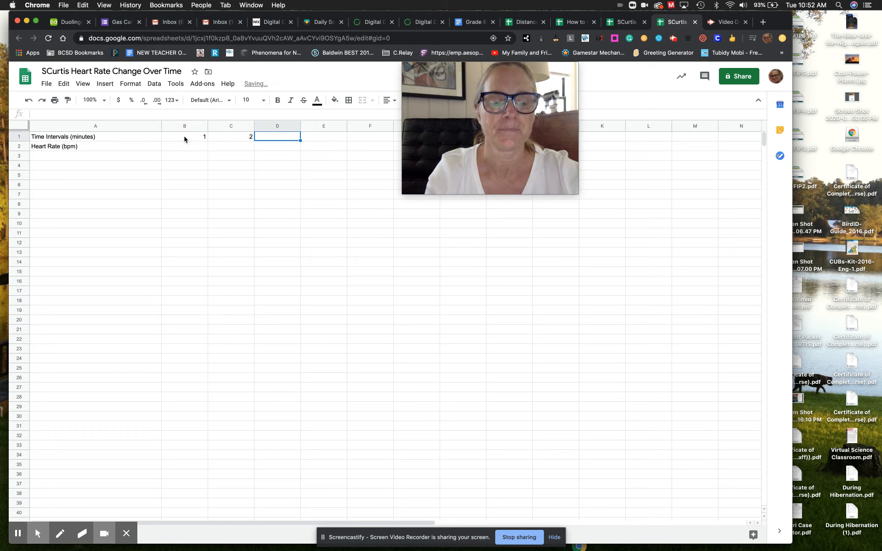
type("3")
key("Tab")
type("4")
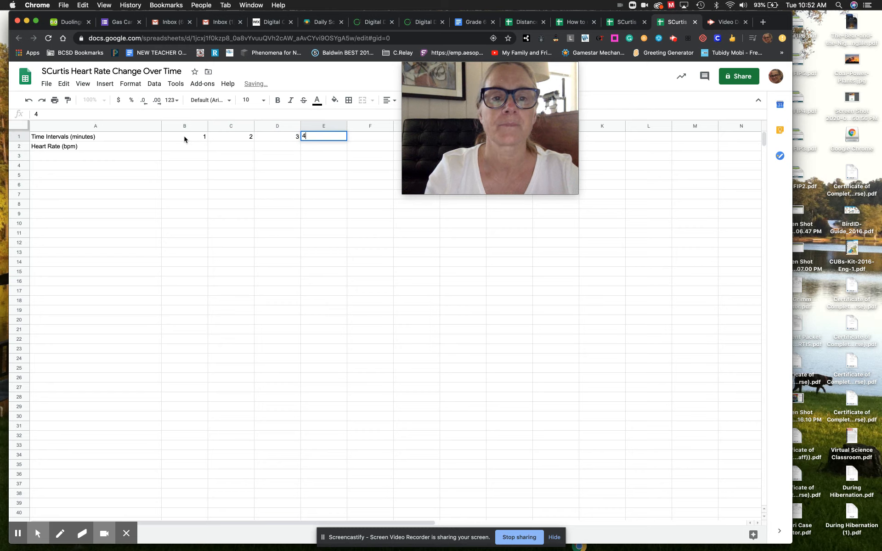
key("Tab")
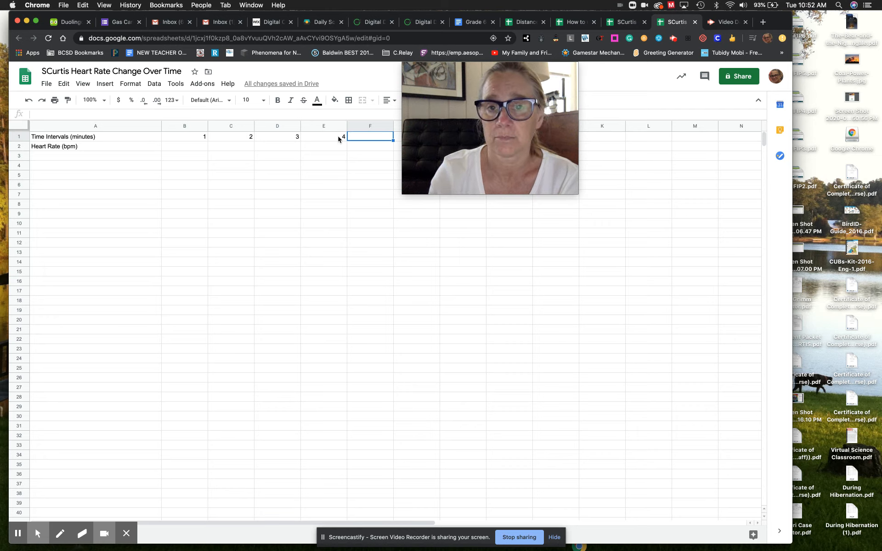
Fill the Heart Rate (bpm) row with 62, 132, 116 and 100 in cells B2 through E2
left_click(197, 150)
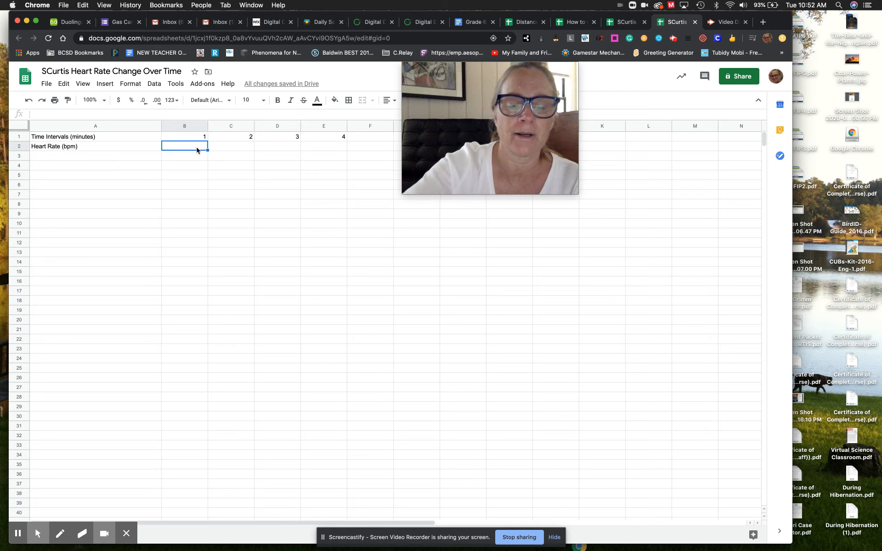
type("62")
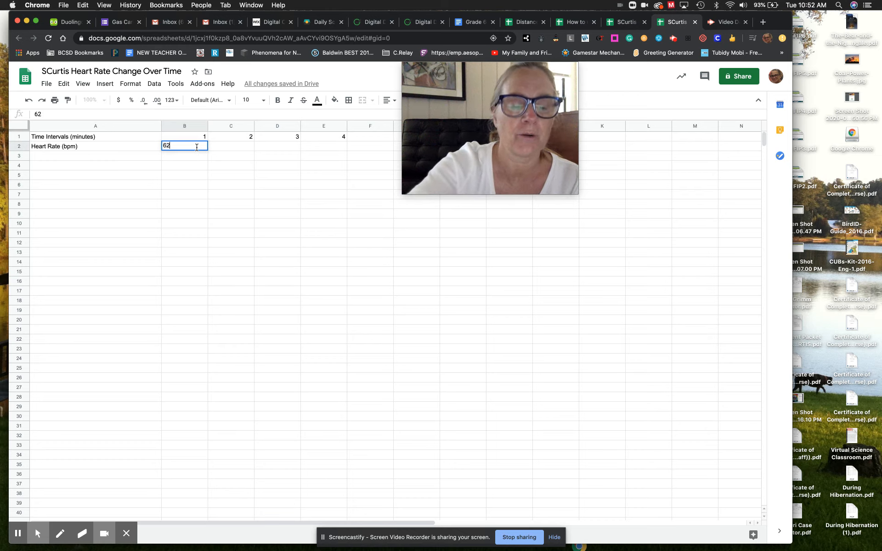
key("Tab")
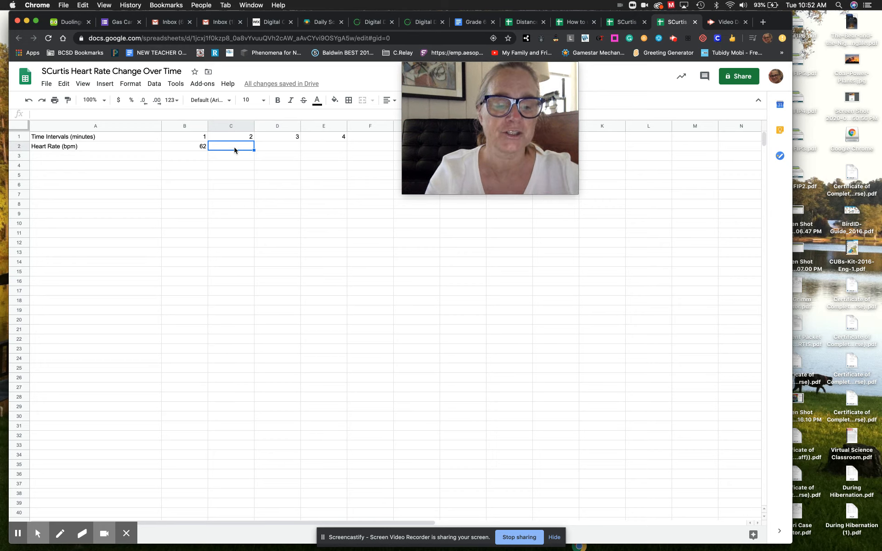
type("132")
left_click(287, 147)
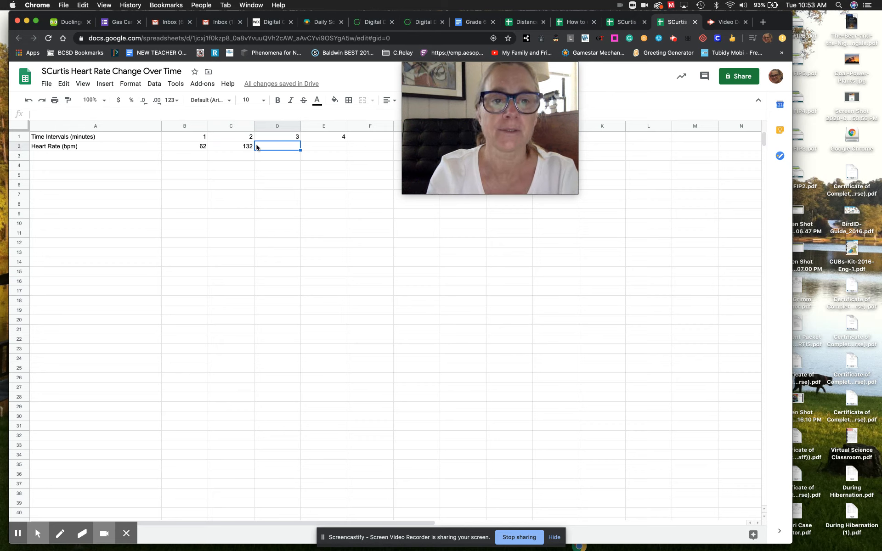
left_click(279, 147)
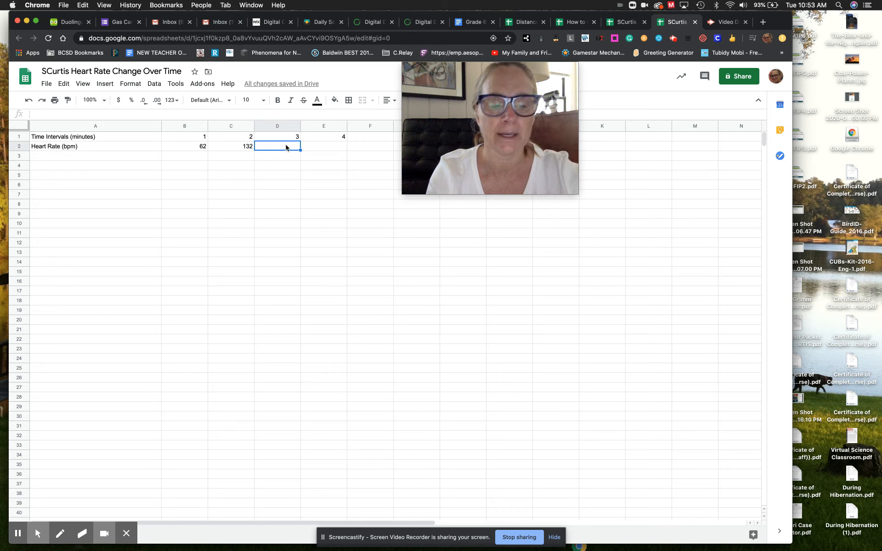
type("116")
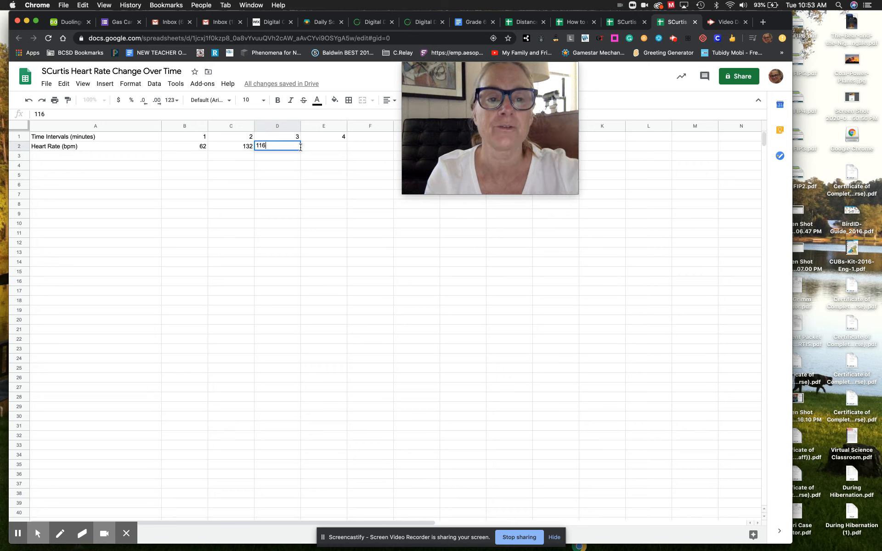
left_click(331, 149)
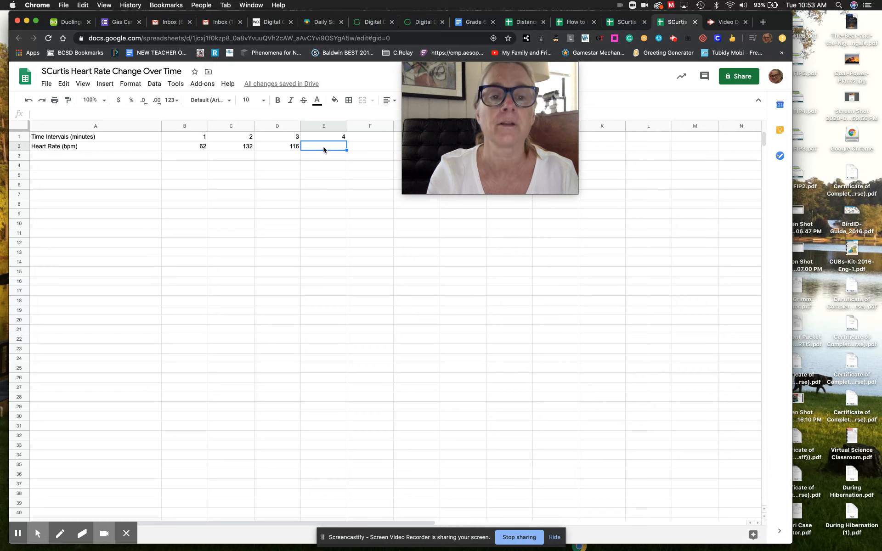
type("100")
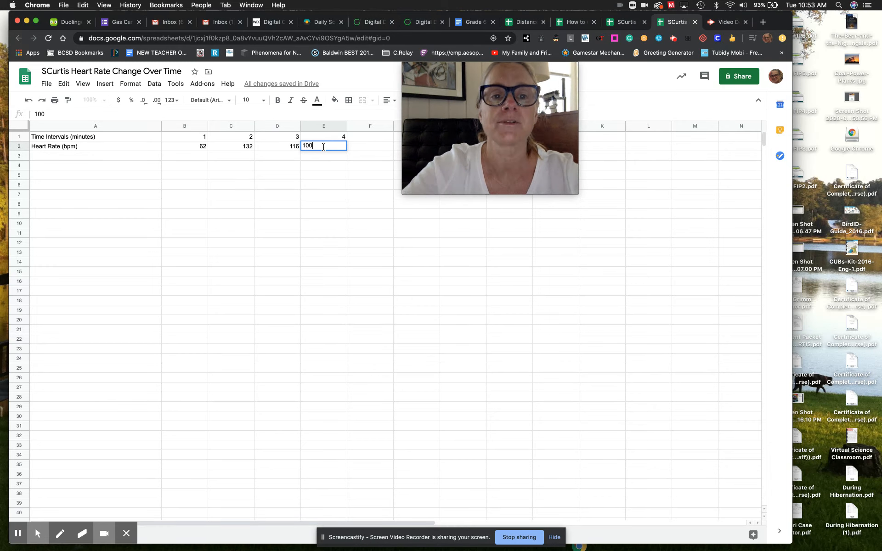
left_click(347, 174)
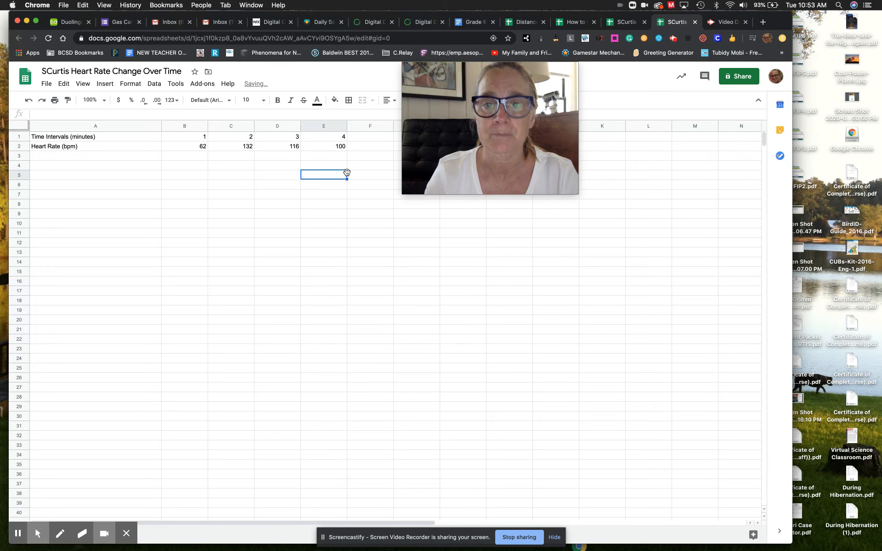
Enter a second set of heart rates, 70, 128, 110 and 94, in cells B3 through E3
left_click(205, 159)
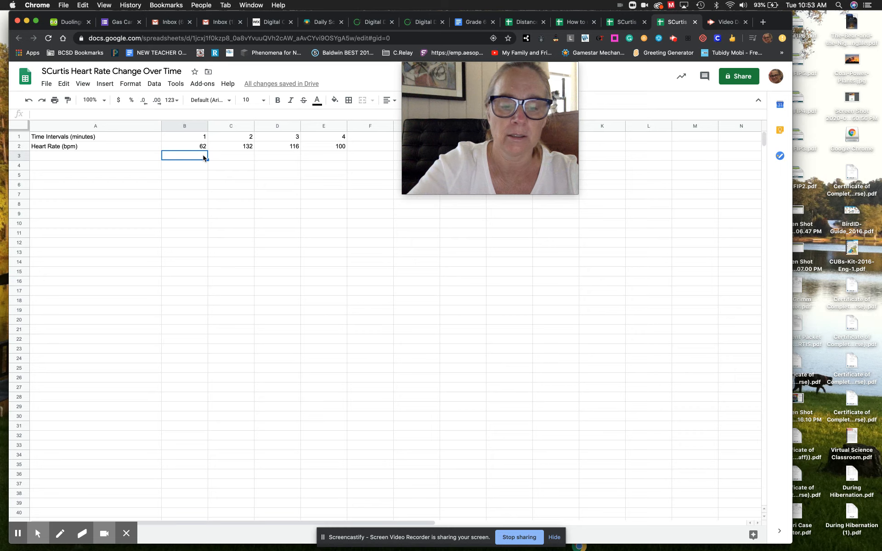
type("70")
key("Tab")
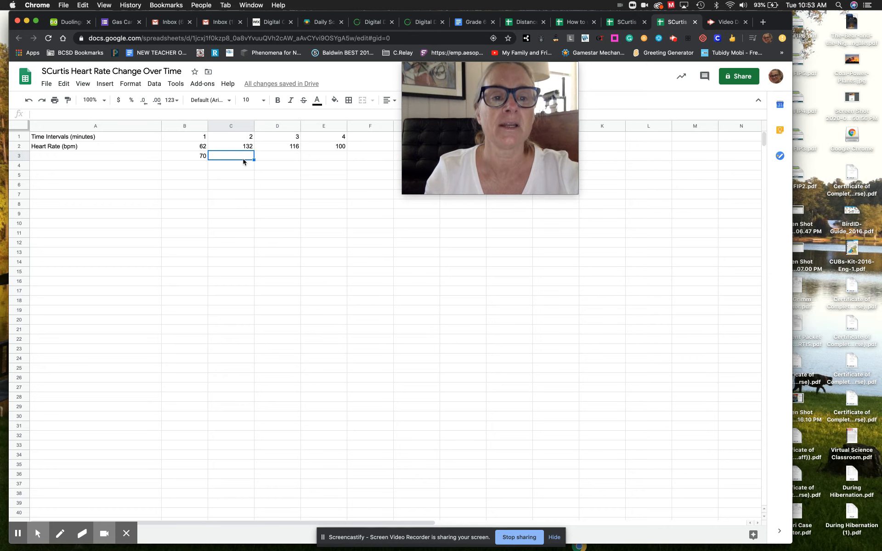
type("128")
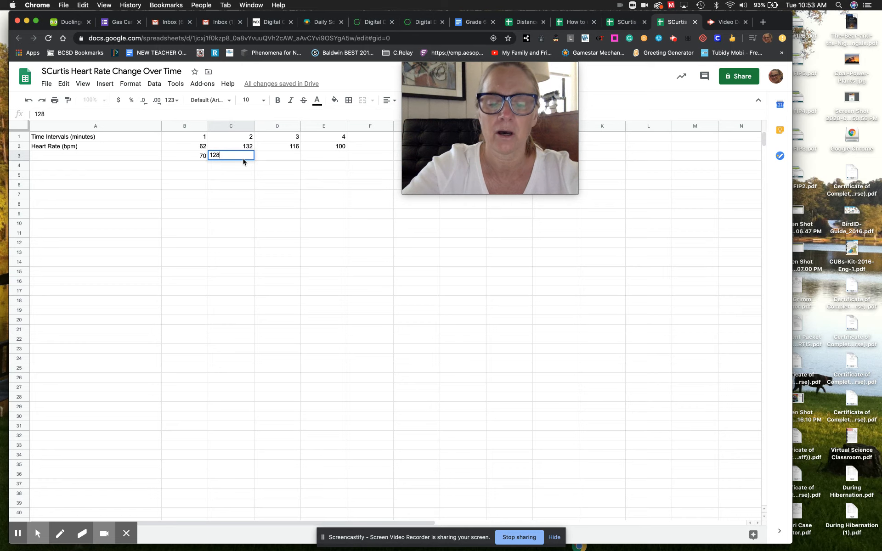
key("Tab")
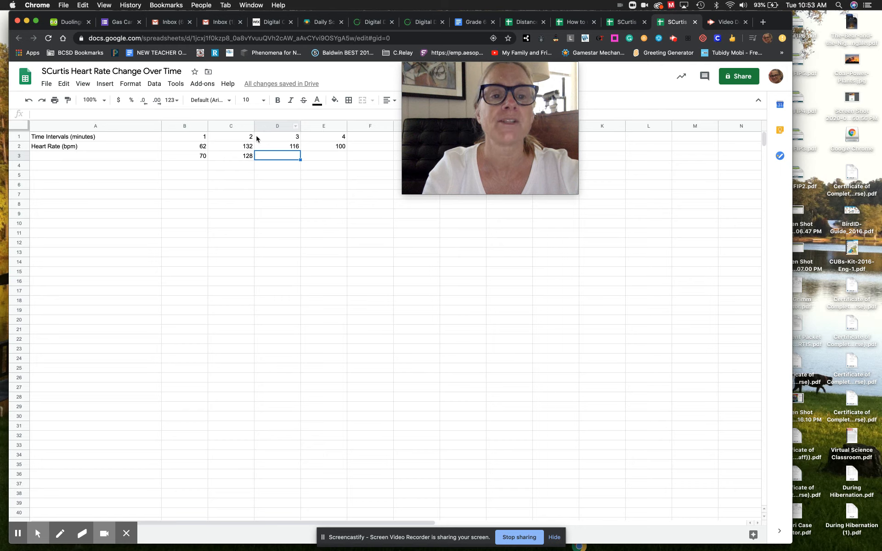
type("110")
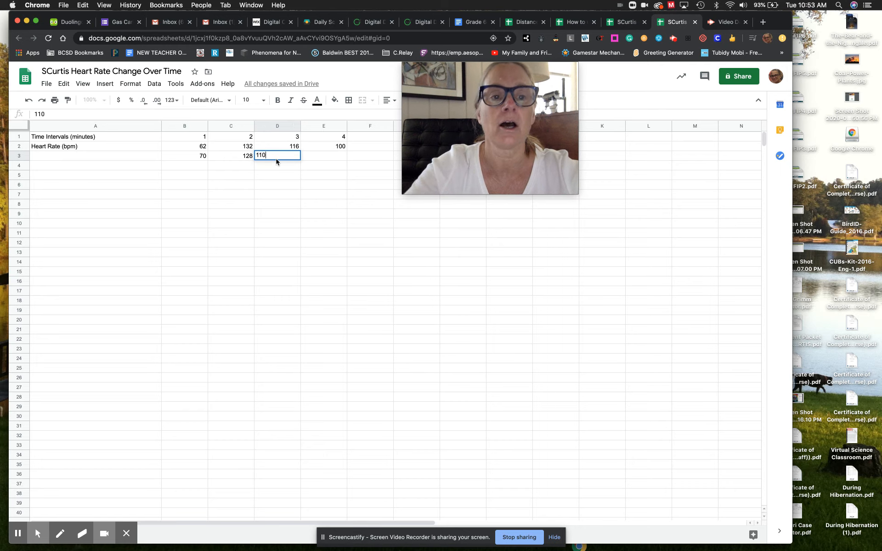
key("Tab")
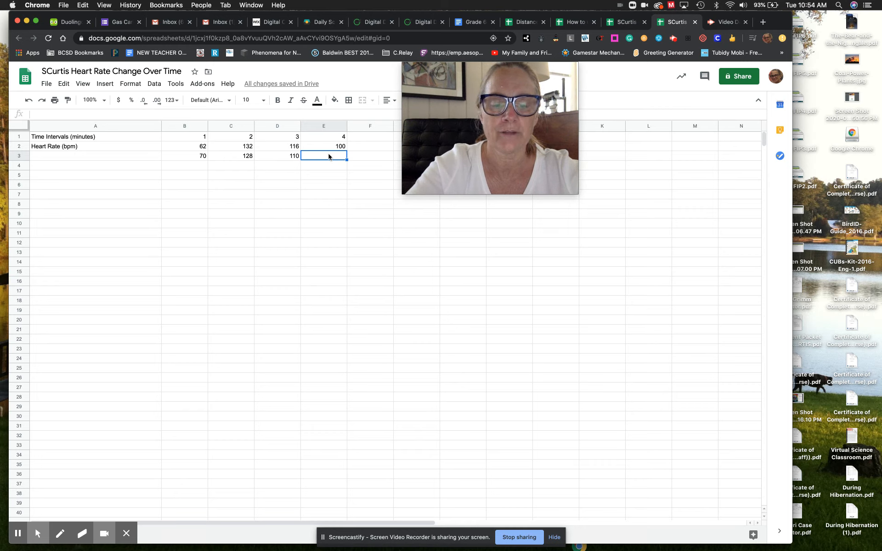
type("94")
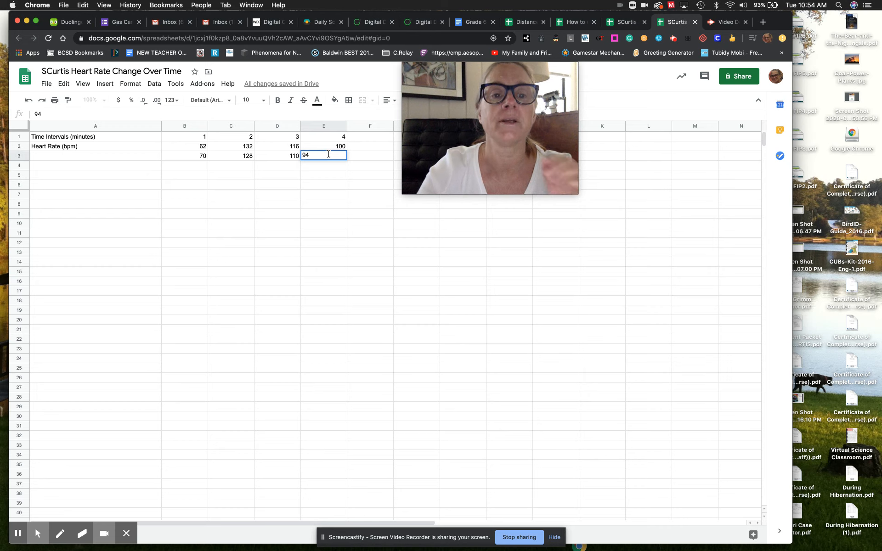
key("Return")
Enter a third set of heart rates, 68, 136, 120 and 106, in cells B4 through E4
key("Left")
key("Left")
key("Left")
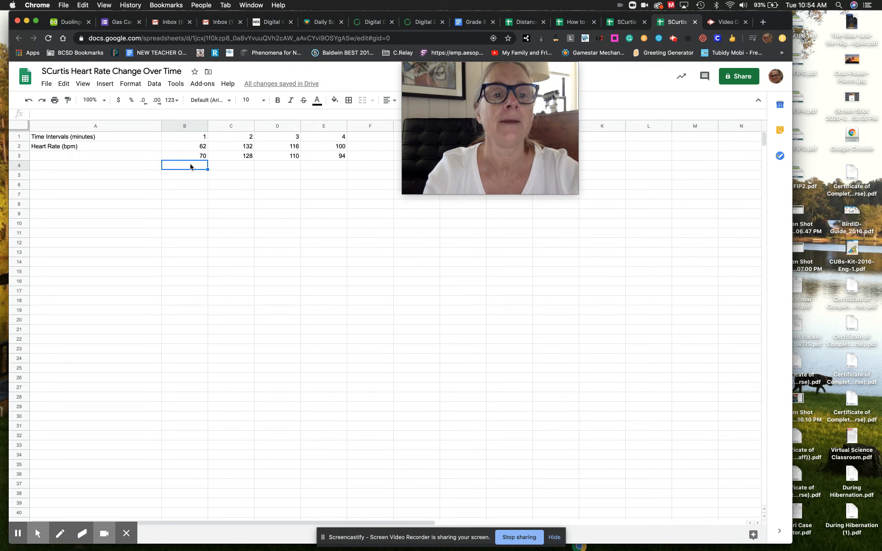
type("68")
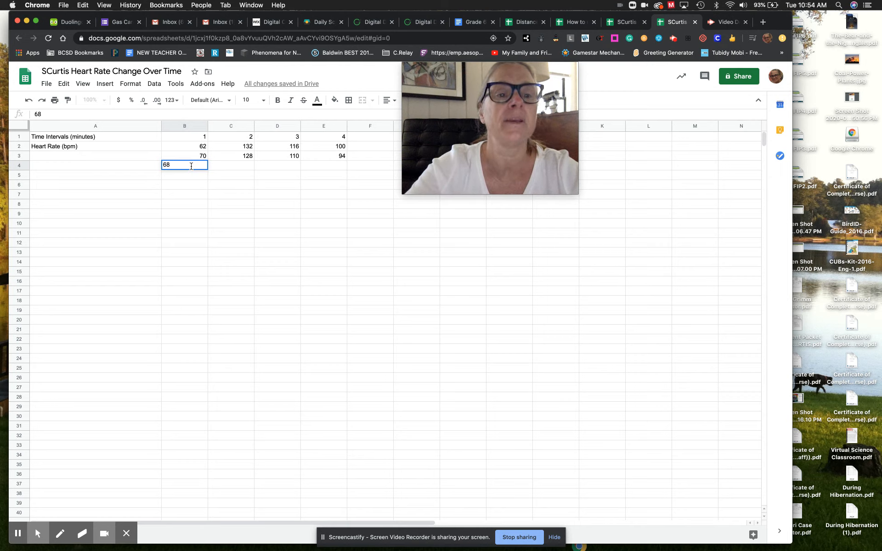
key("Tab")
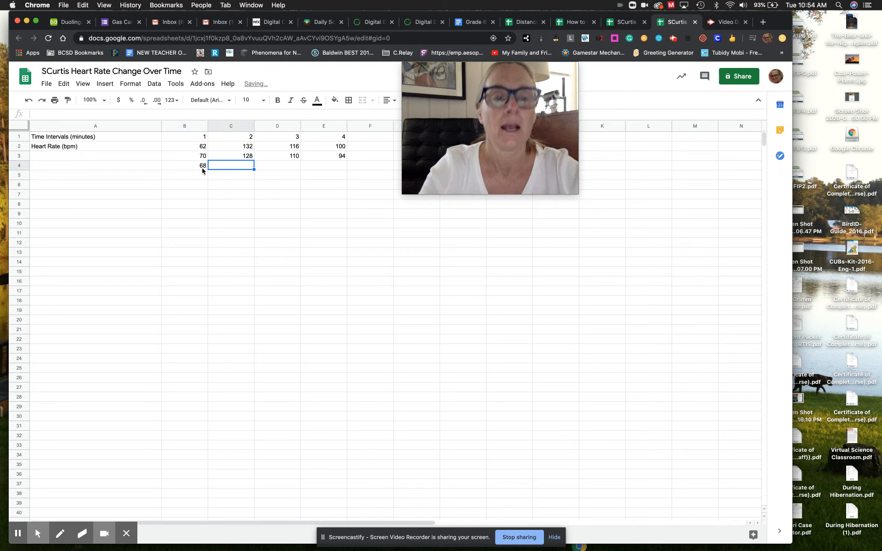
type("136")
left_click(272, 168)
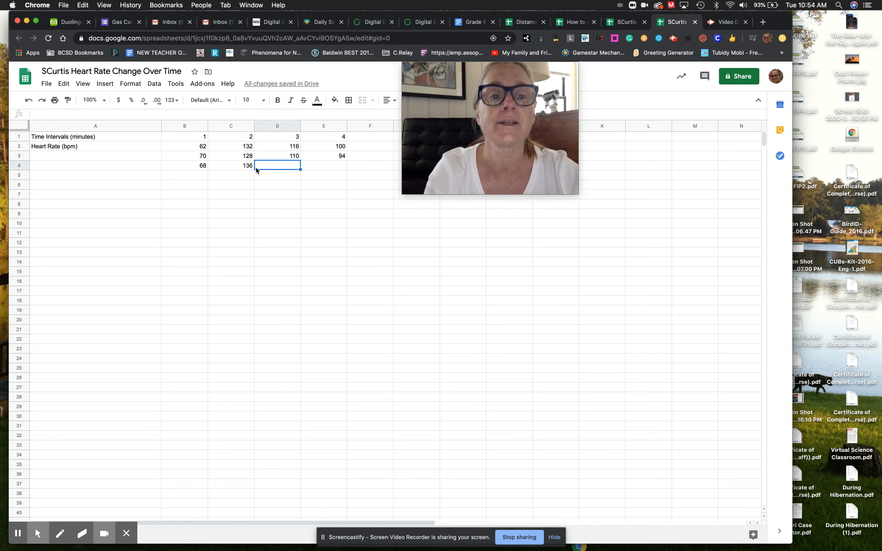
left_click(278, 169)
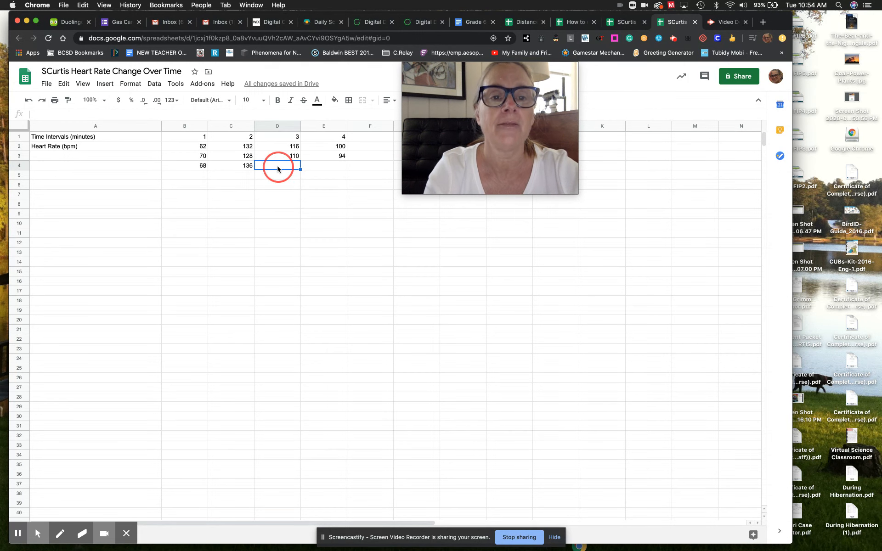
type("11")
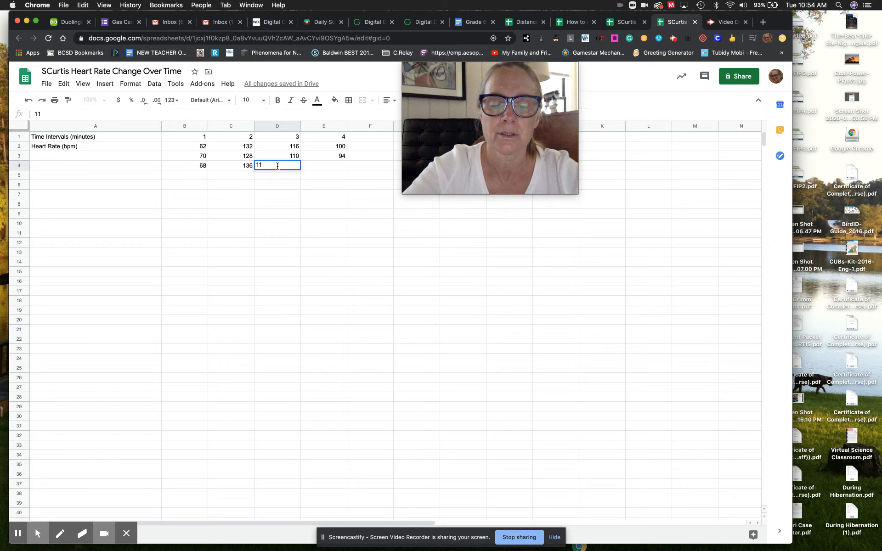
type("0")
key("Tab")
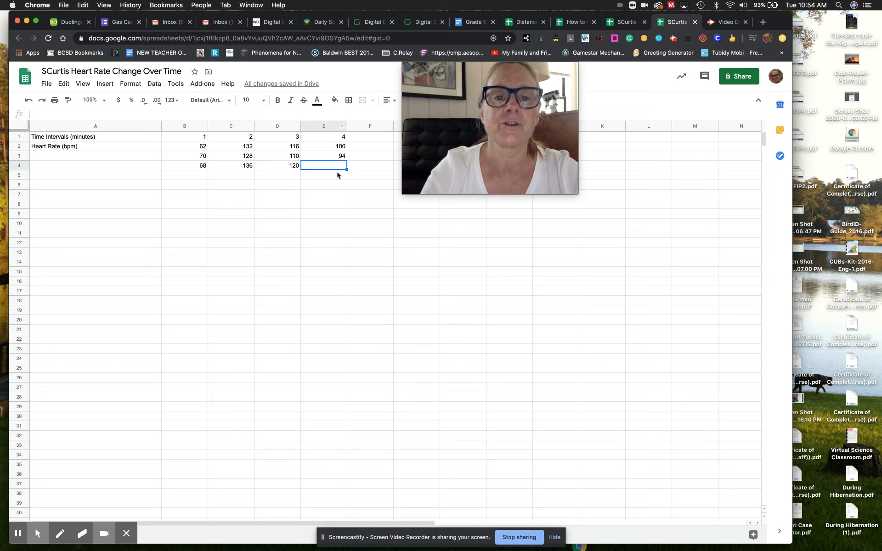
type("106")
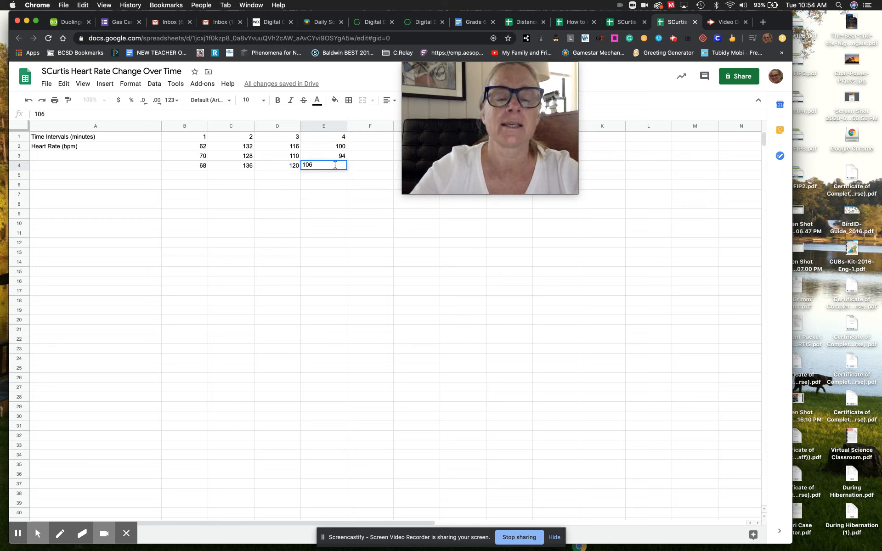
left_click(335, 213)
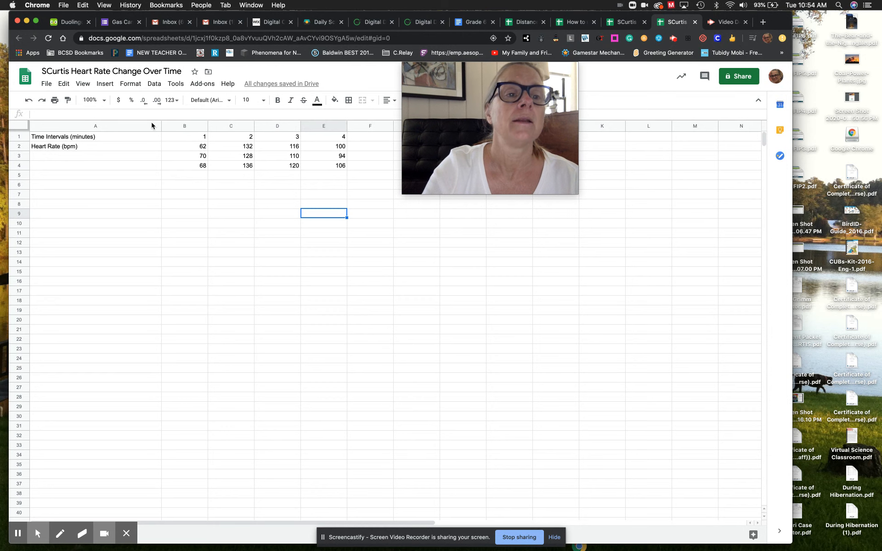
Insert a chart from the data in A1:E4 and choose the suggested line chart as its type
left_click(62, 139)
left_click_drag(63, 147, 337, 169)
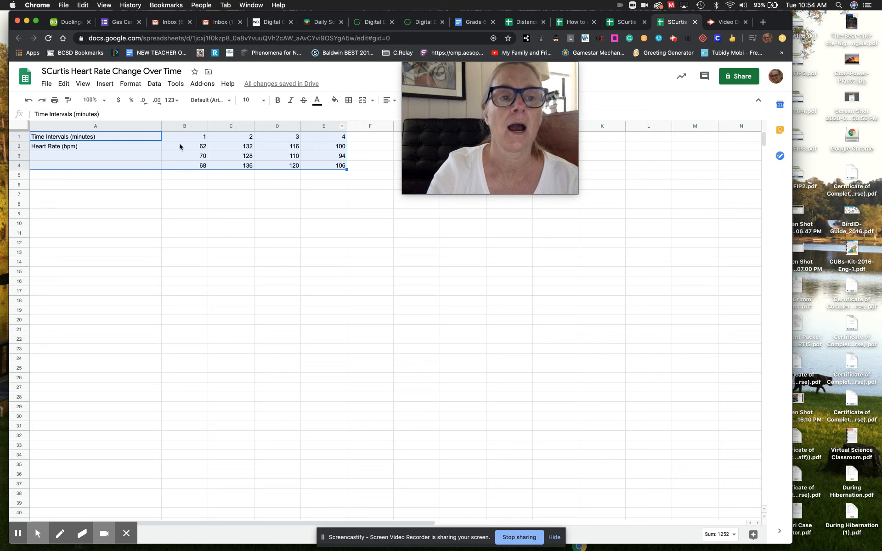
left_click(103, 84)
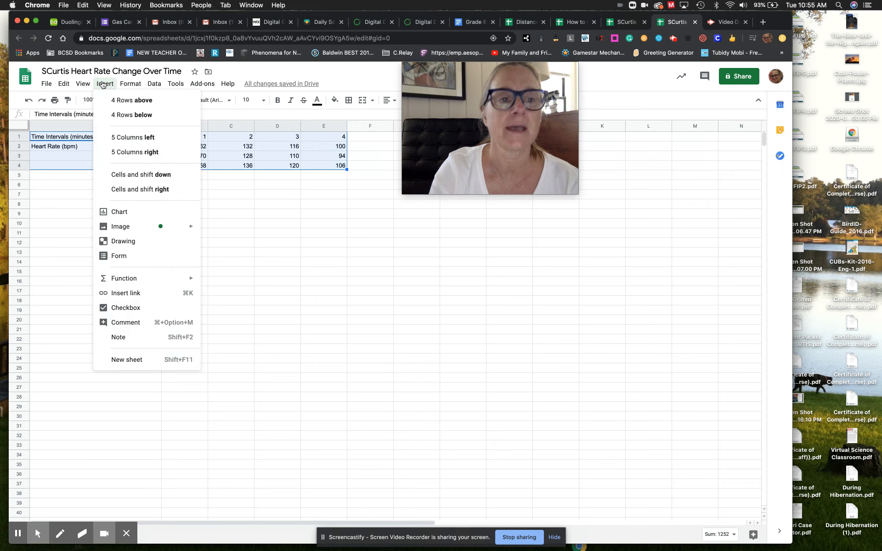
left_click(122, 219)
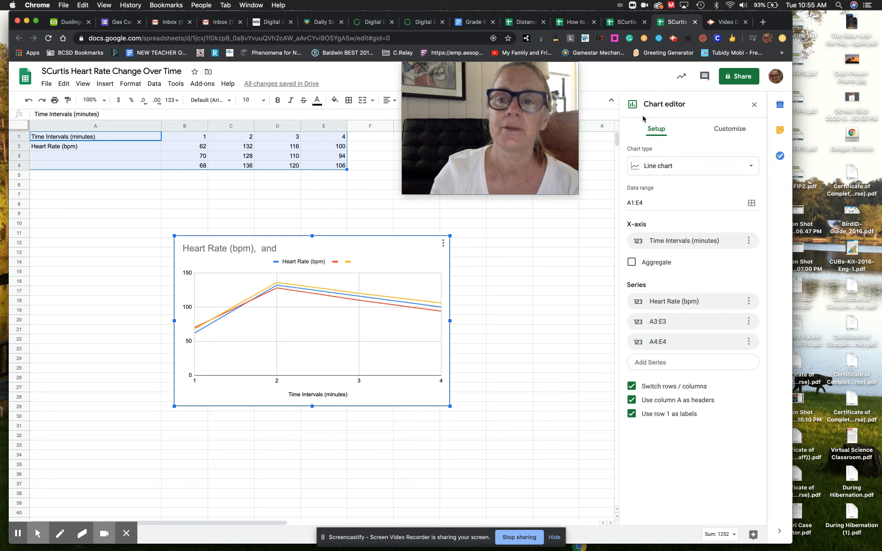
left_click(663, 166)
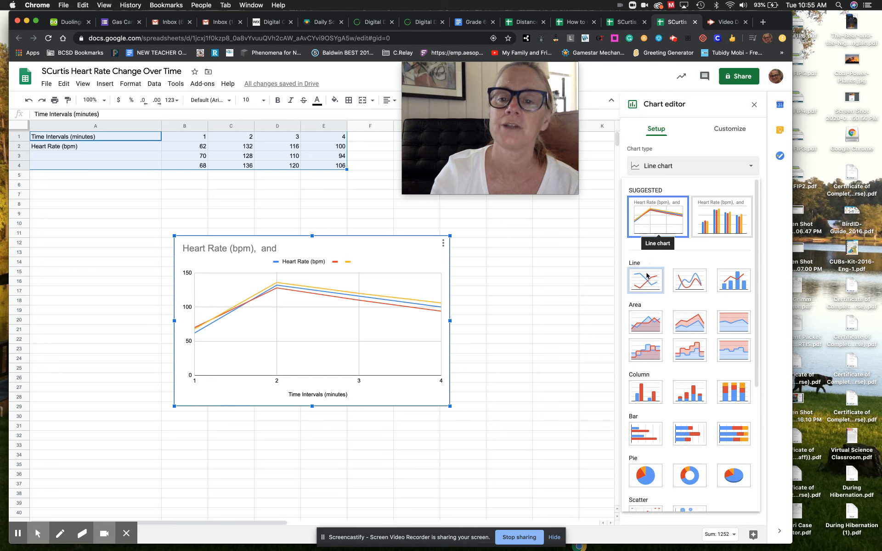
left_click(663, 221)
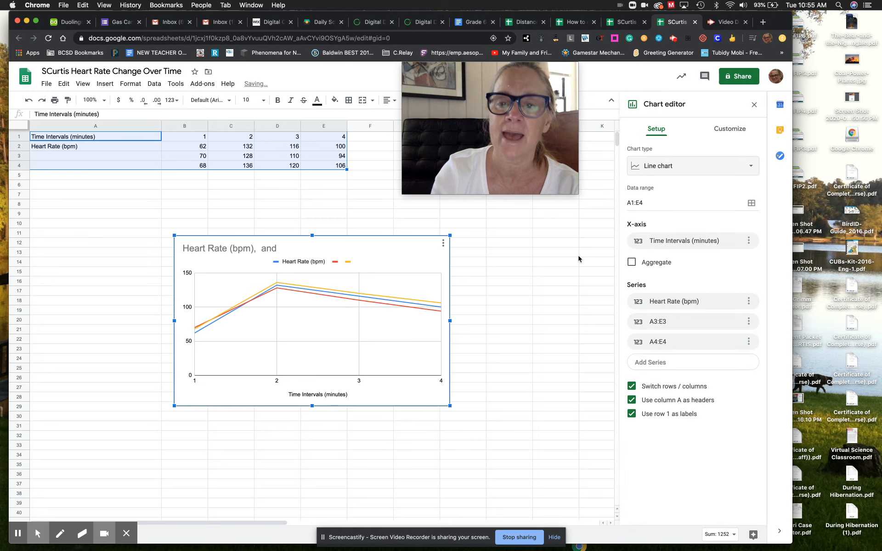
Enlarge the line chart and reposition it beneath the data table, with its upper edge around row 9
left_click(471, 382)
left_click(440, 396)
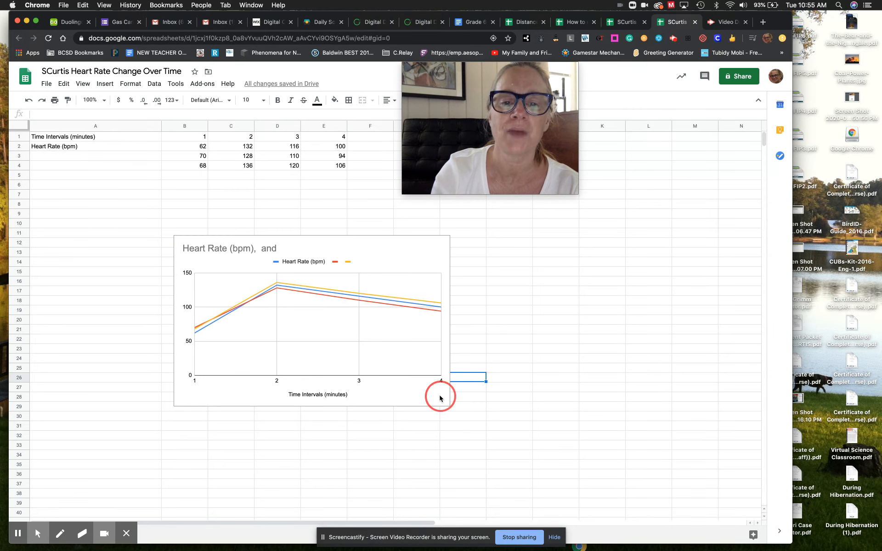
left_click_drag(450, 406, 653, 504)
left_click_drag(490, 396, 377, 369)
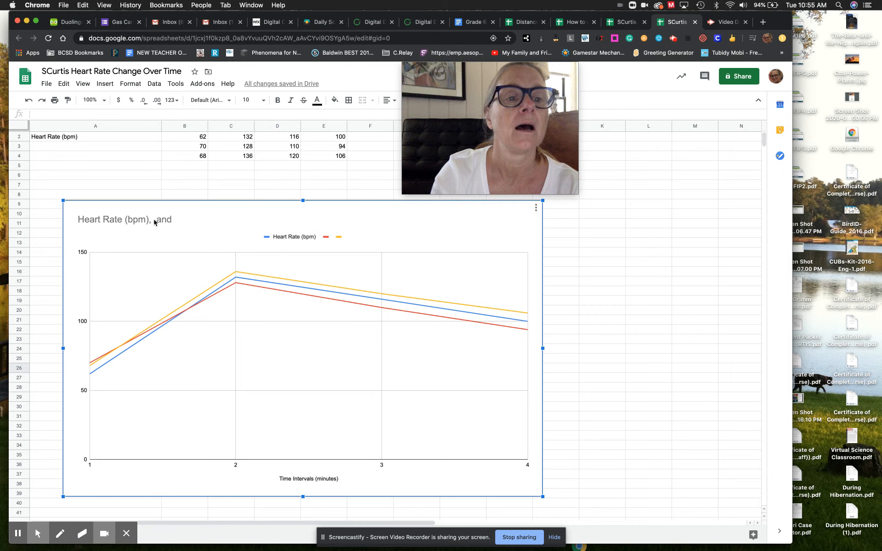
Retitle the chart "Heart Rate Change Over Time After Exercise" and widen it to the outer edge of column A
double_click(172, 220)
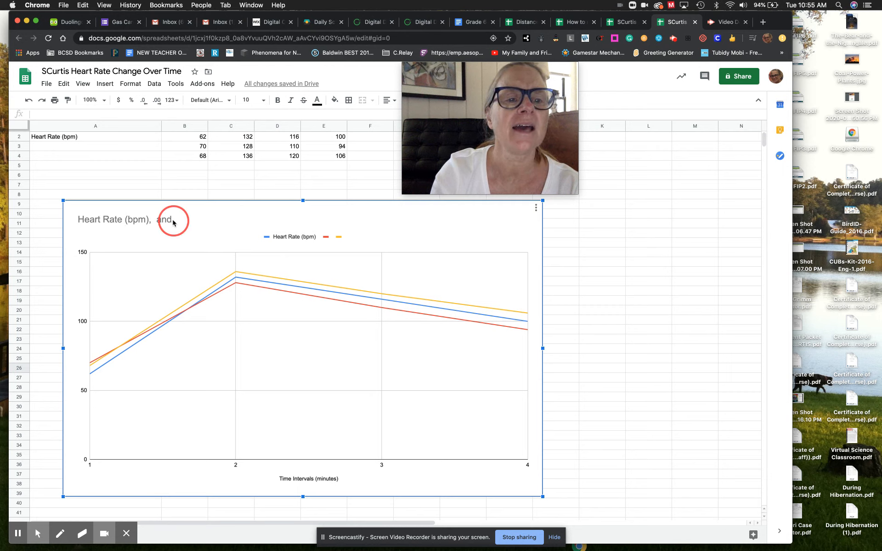
left_click(166, 219)
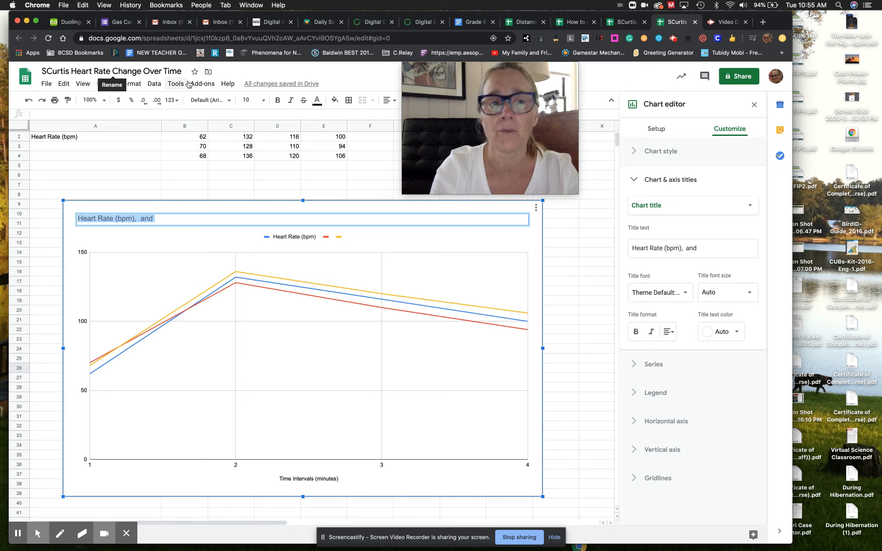
type("He")
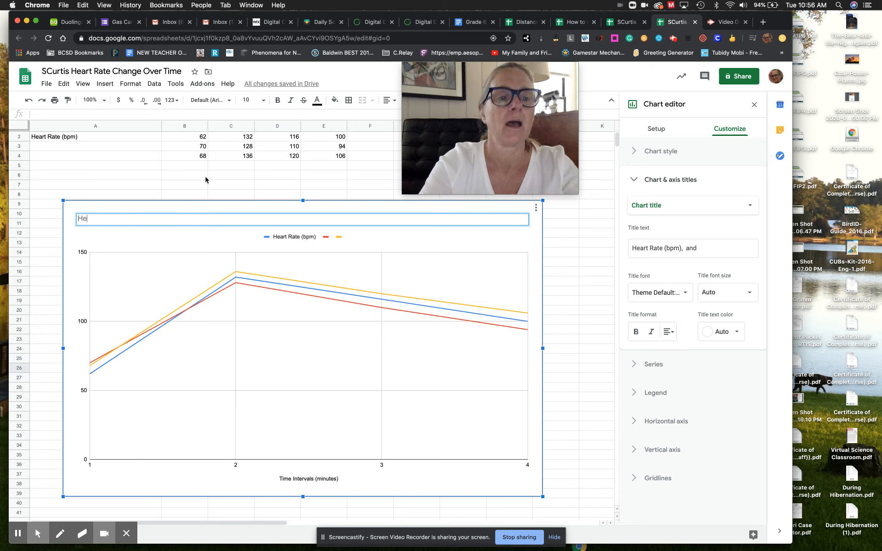
type("art Rate Change Over ")
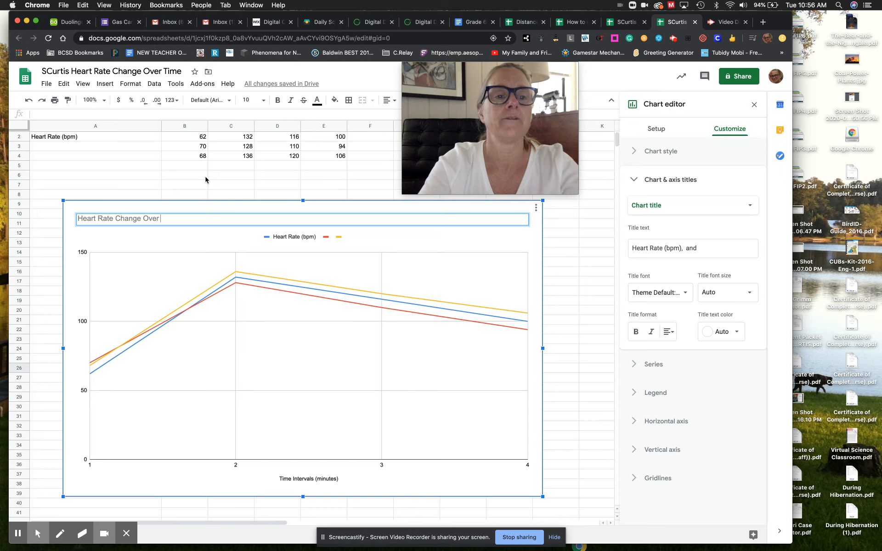
type("Time After Exercise")
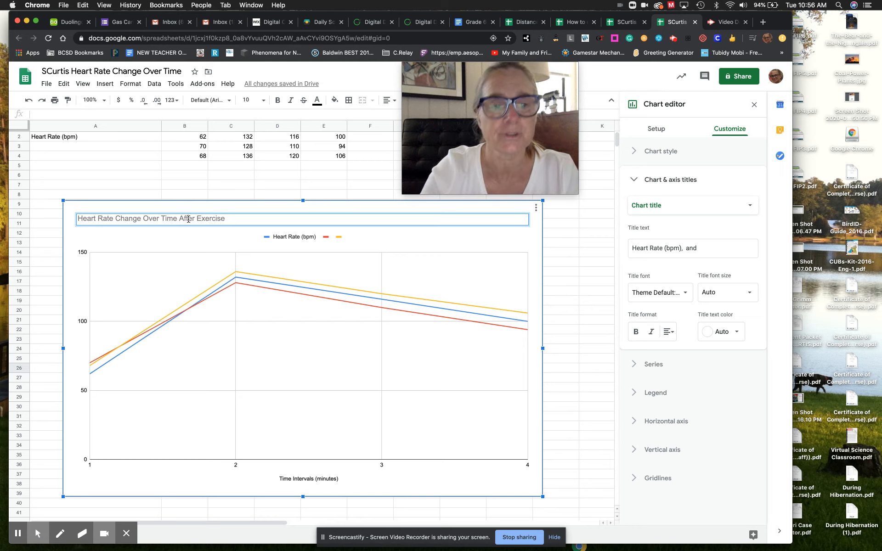
left_click(184, 284)
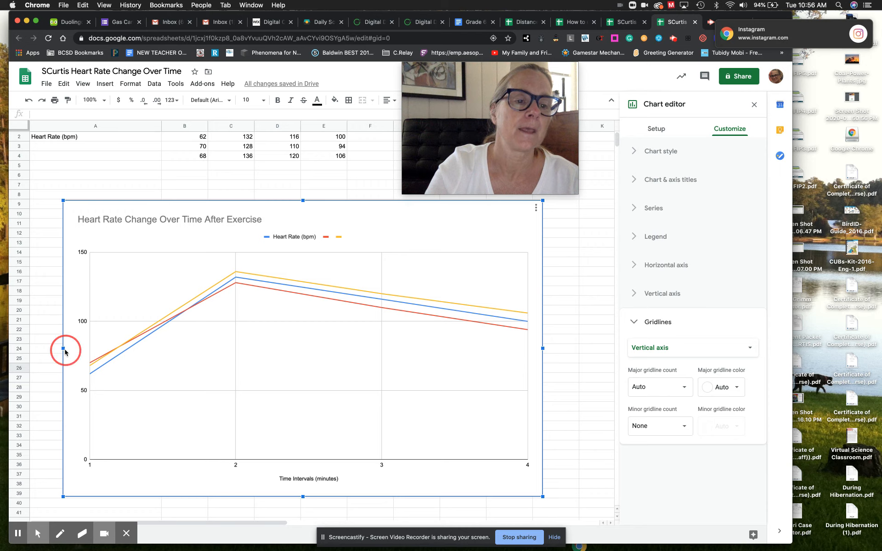
left_click_drag(63, 349, 31, 348)
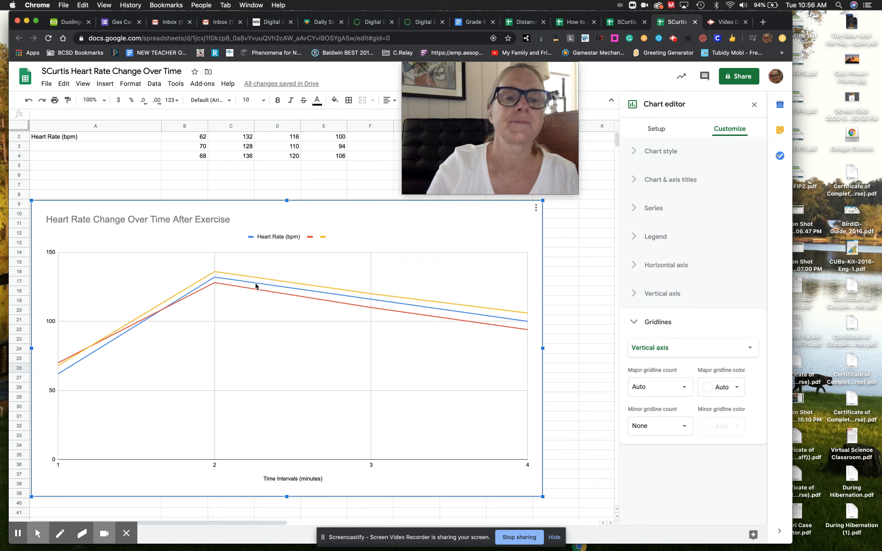
Add the vertical axis title "Heart Rate (bpm)" to the chart and close the chart editor
left_click(274, 239)
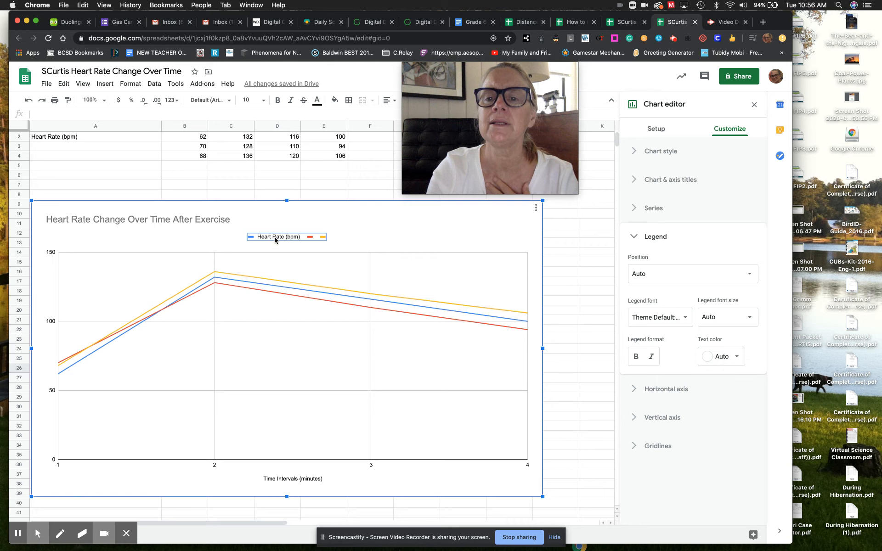
left_click(637, 182)
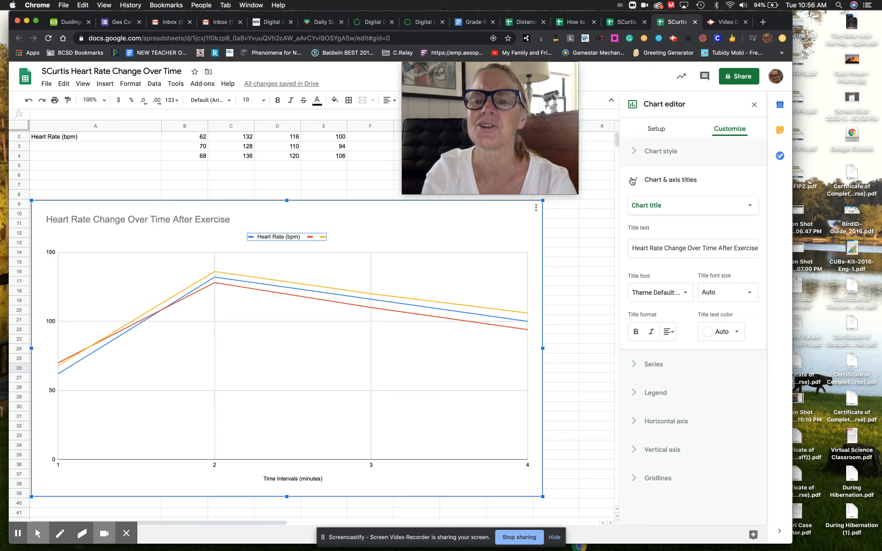
left_click(651, 207)
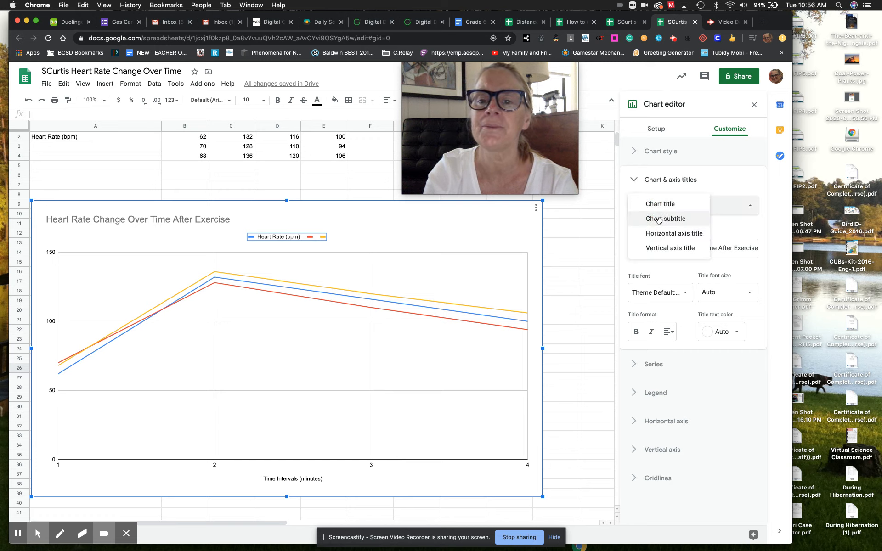
left_click(662, 250)
left_click(662, 249)
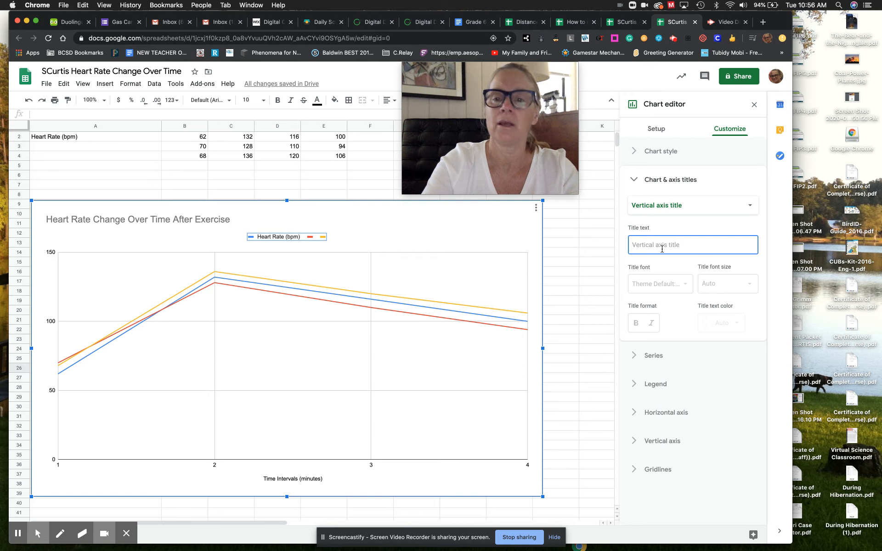
type("Heart")
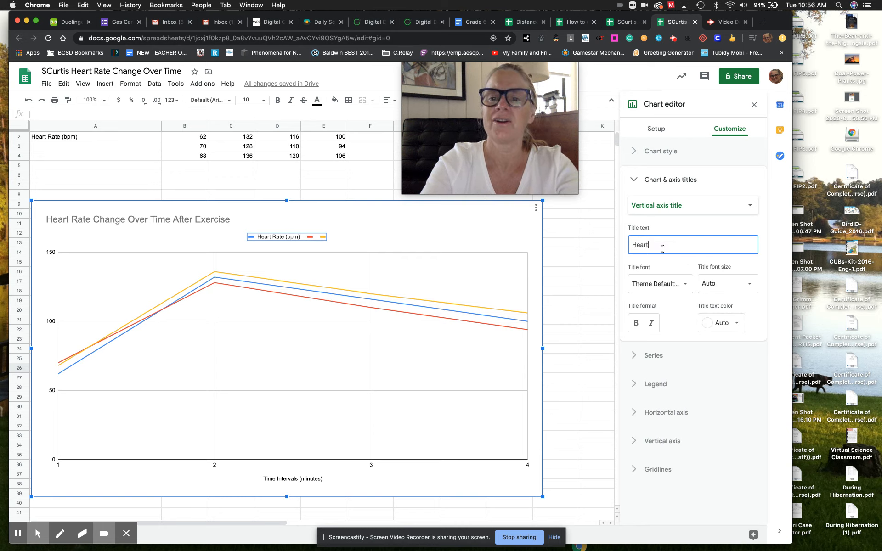
type(" Rate (bpm)")
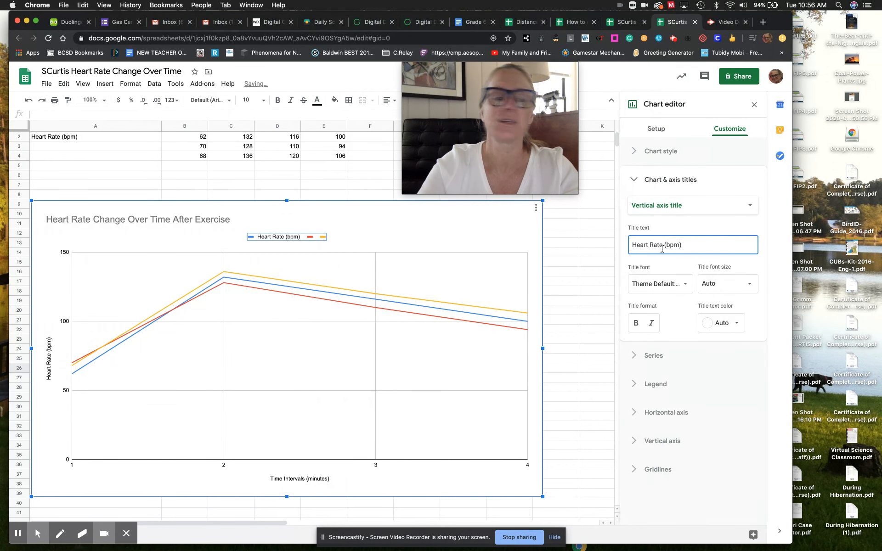
left_click(603, 309)
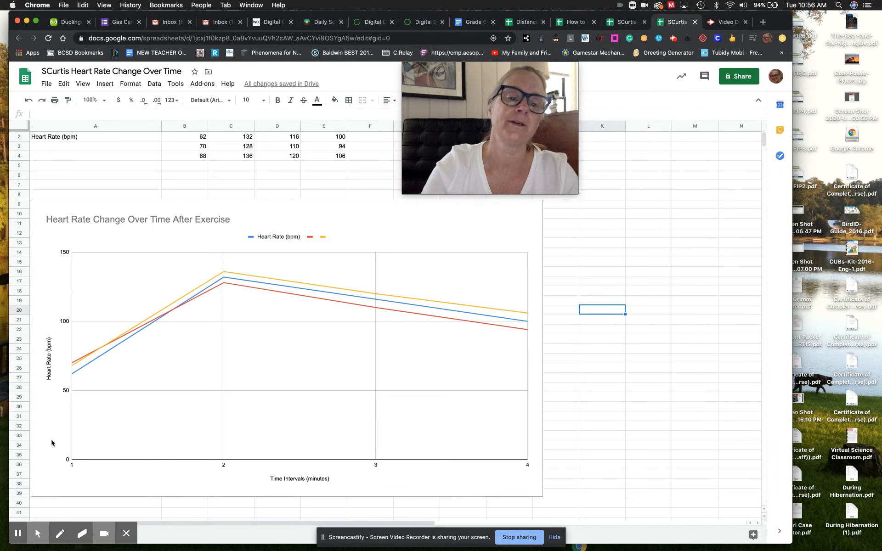
Reopen the chart's customization settings and set the vertical axis minor gridline count to 5
left_click(311, 483)
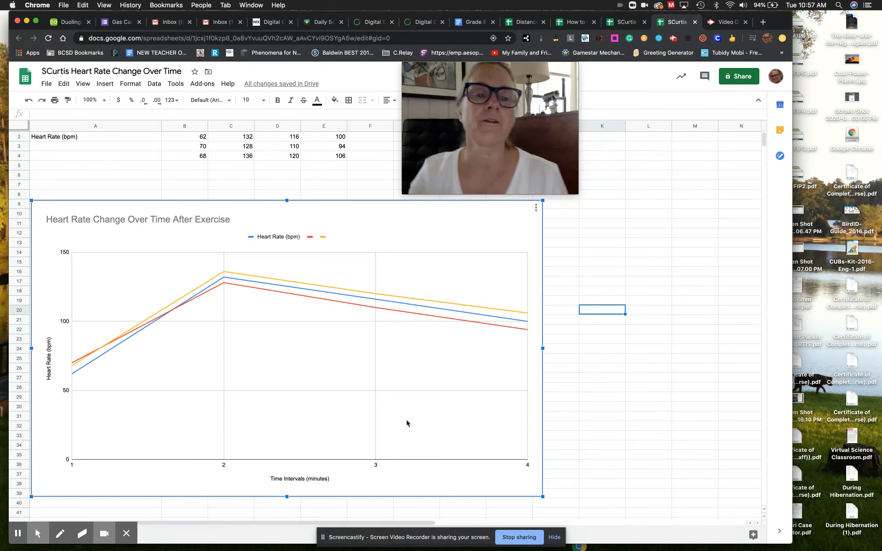
left_click(336, 342)
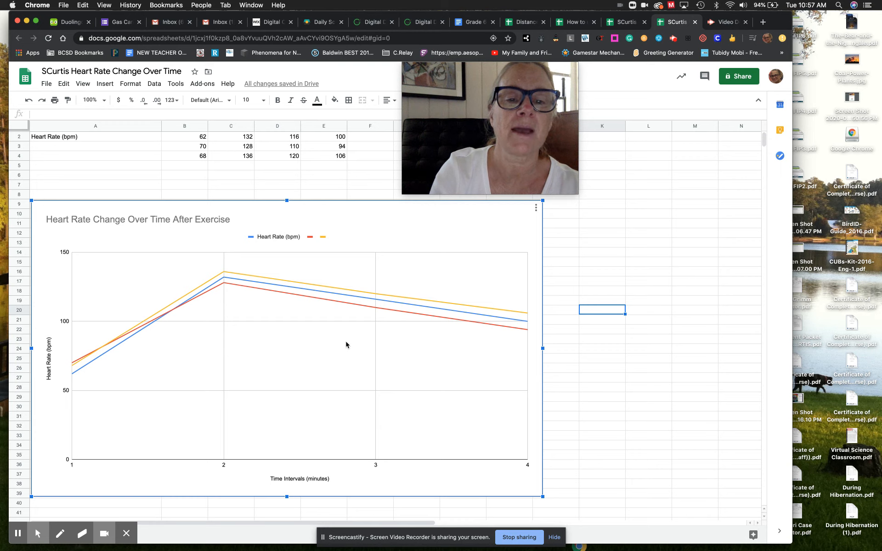
double_click(462, 409)
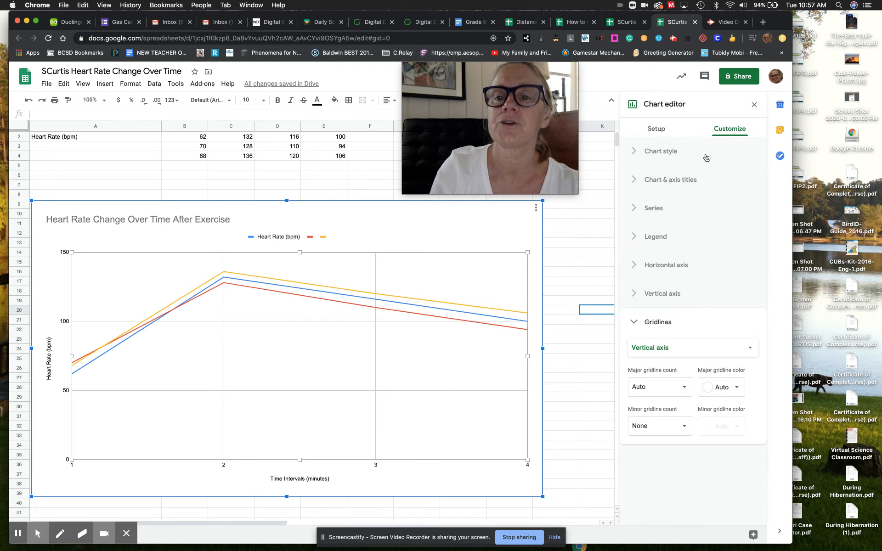
left_click(635, 320)
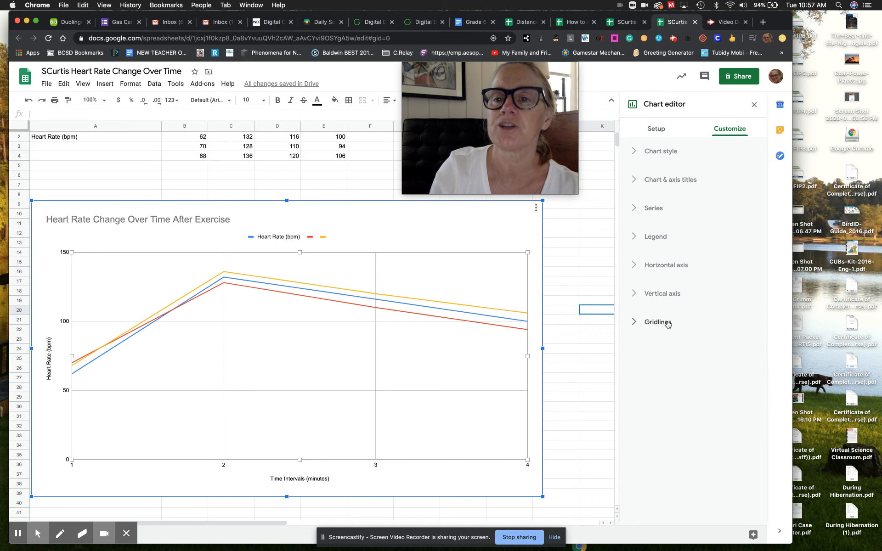
left_click(656, 129)
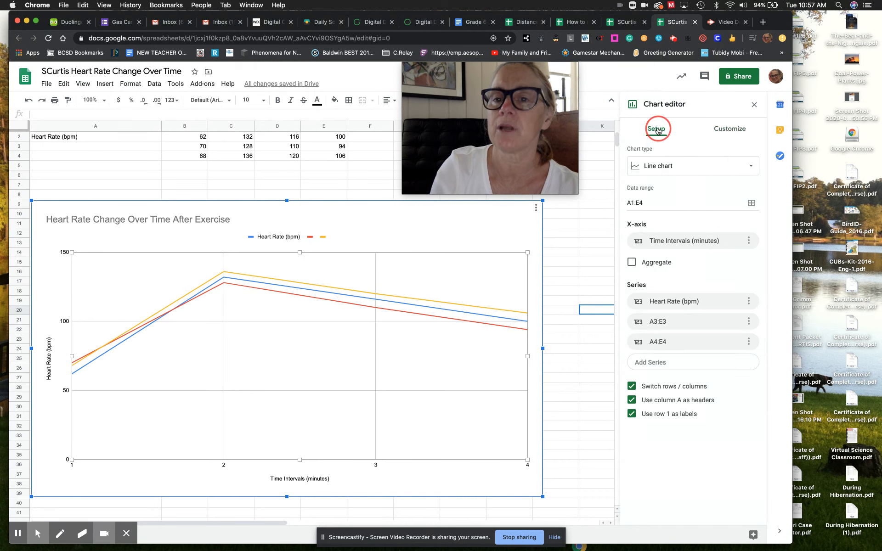
left_click(733, 130)
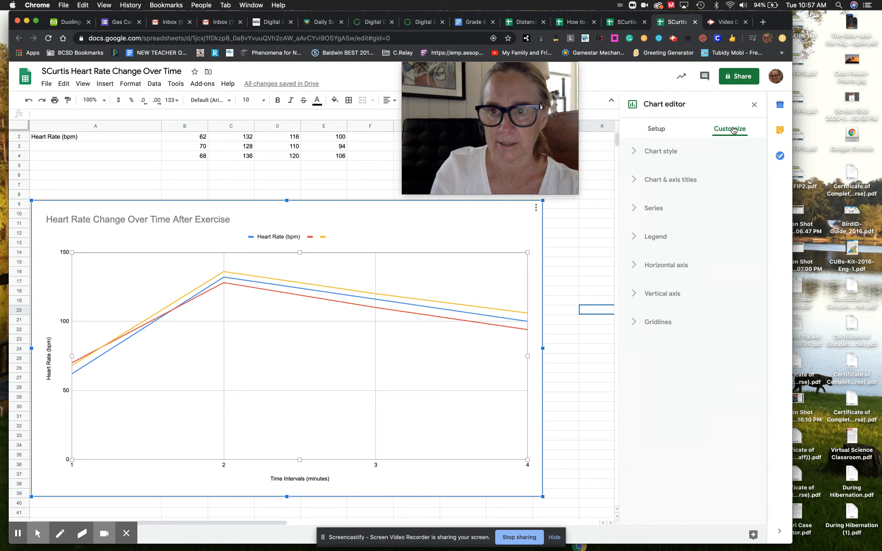
left_click(637, 324)
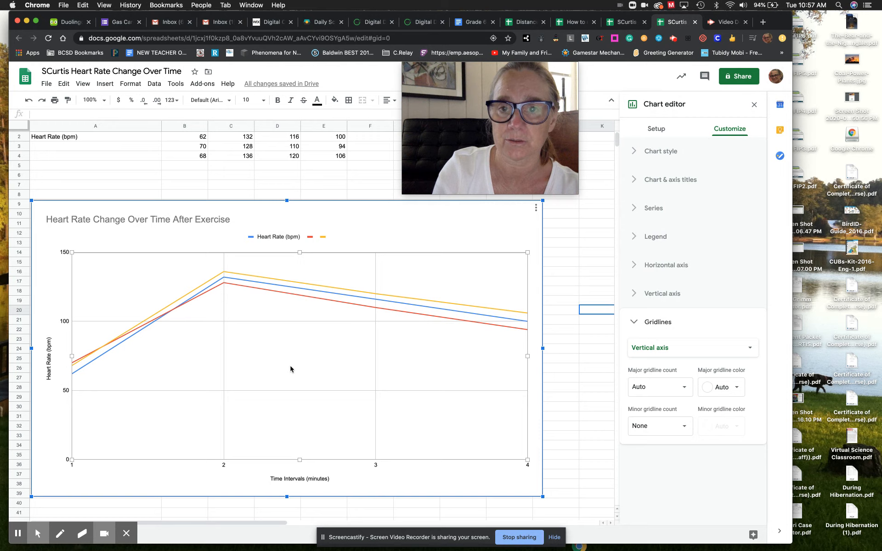
left_click(645, 426)
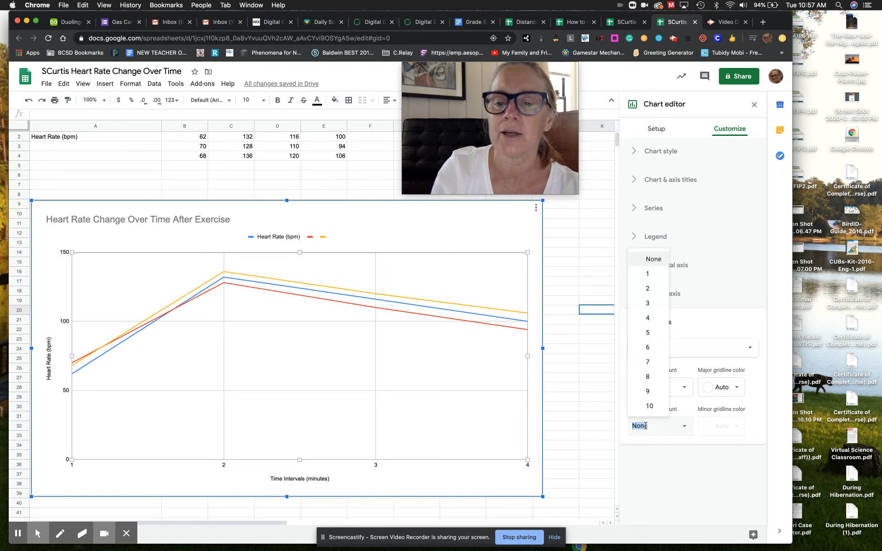
left_click(652, 333)
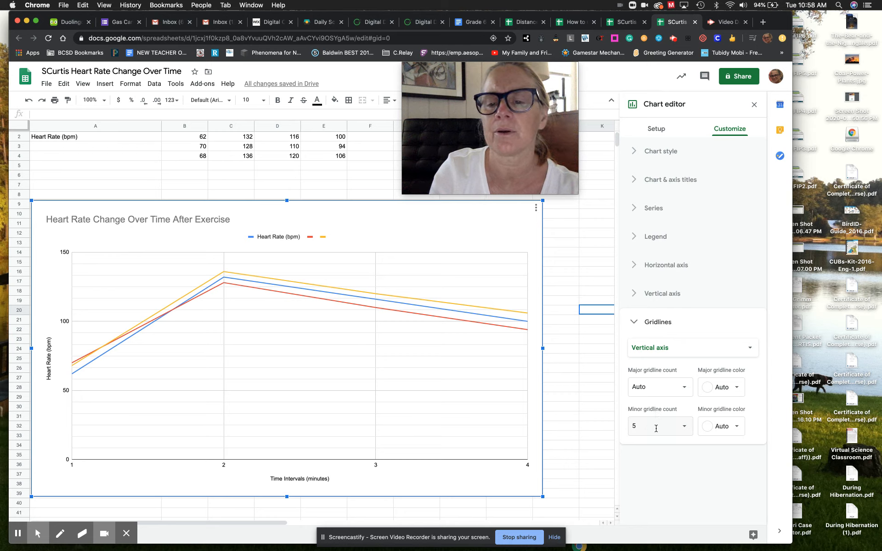
Try a minor gridline count of 6 for the vertical axis, settle on 9 and collapse the gridline settings
left_click(684, 428)
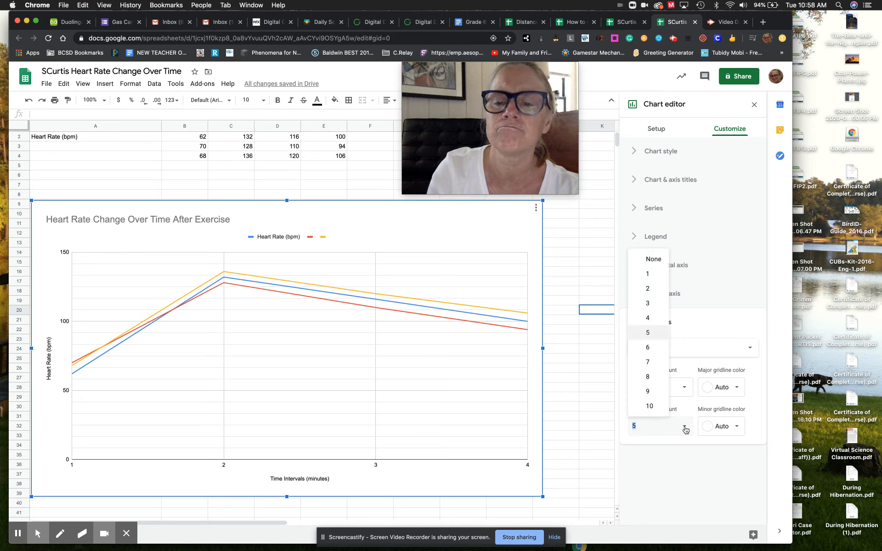
left_click(653, 348)
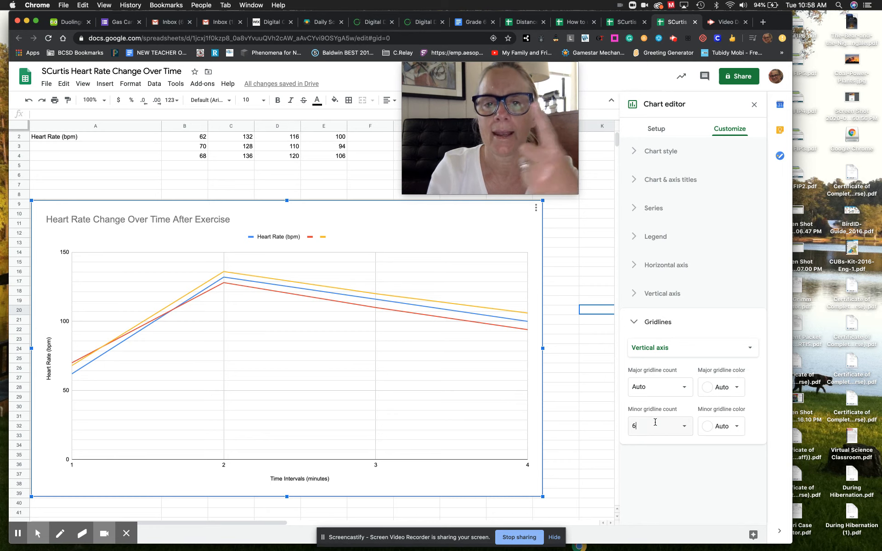
key("BackSpace")
type("9")
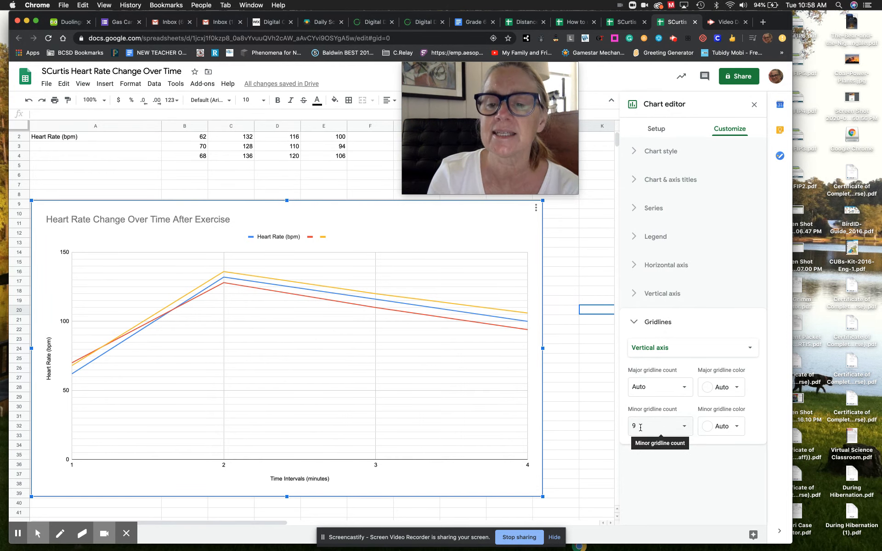
left_click(634, 325)
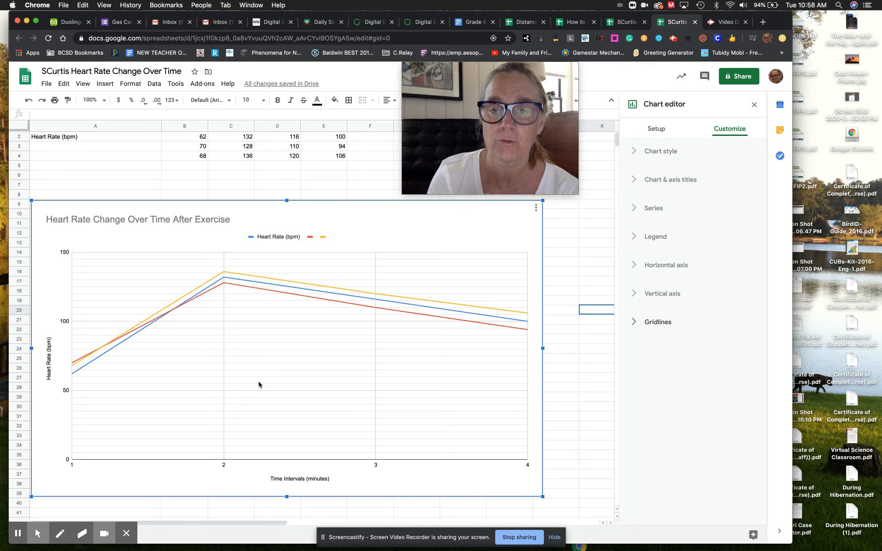
Show data labels with their values on all series of the line chart
left_click(635, 210)
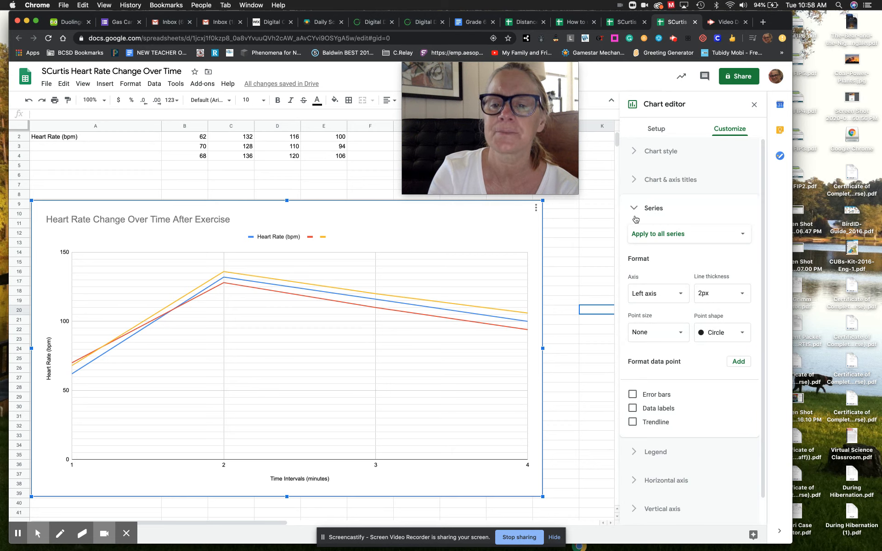
left_click(633, 408)
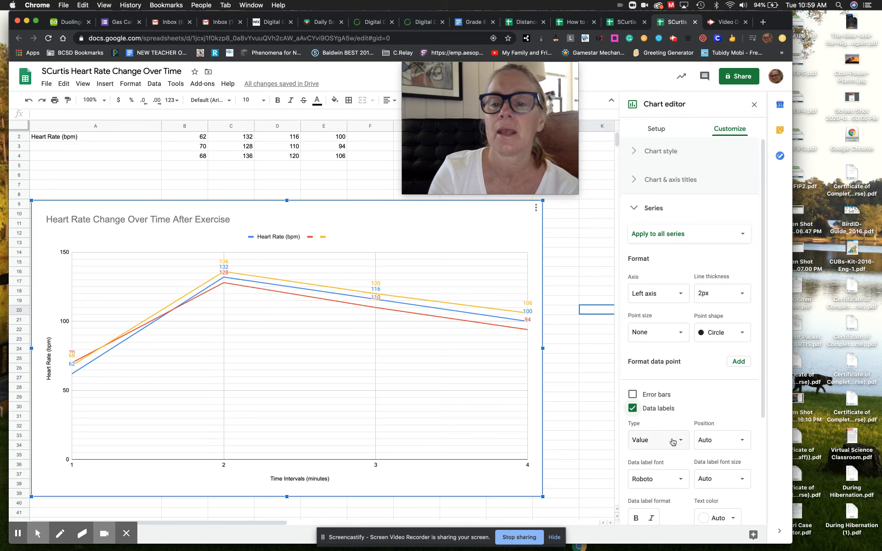
scroll(680, 424, "down", 1)
scroll(680, 423, "down", 3)
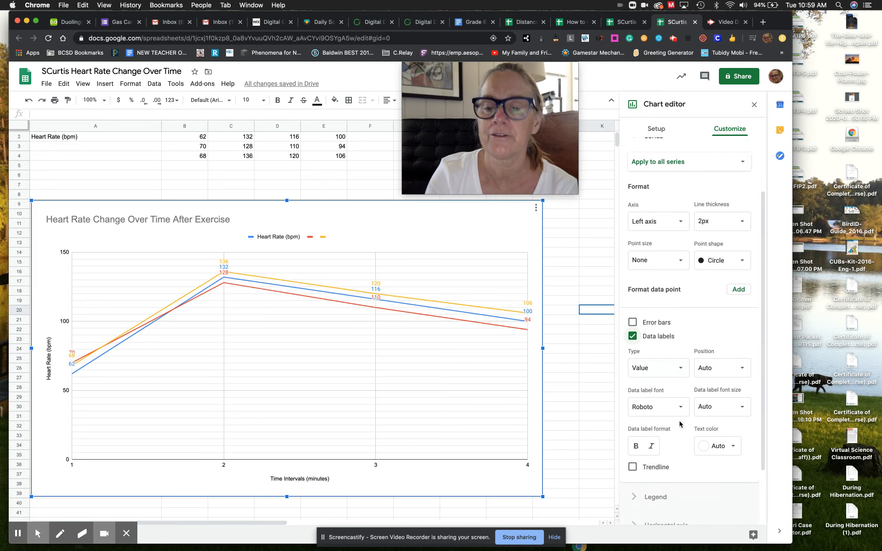
Try linear trendlines on all series, remove them again and close the chart editor
left_click(632, 407)
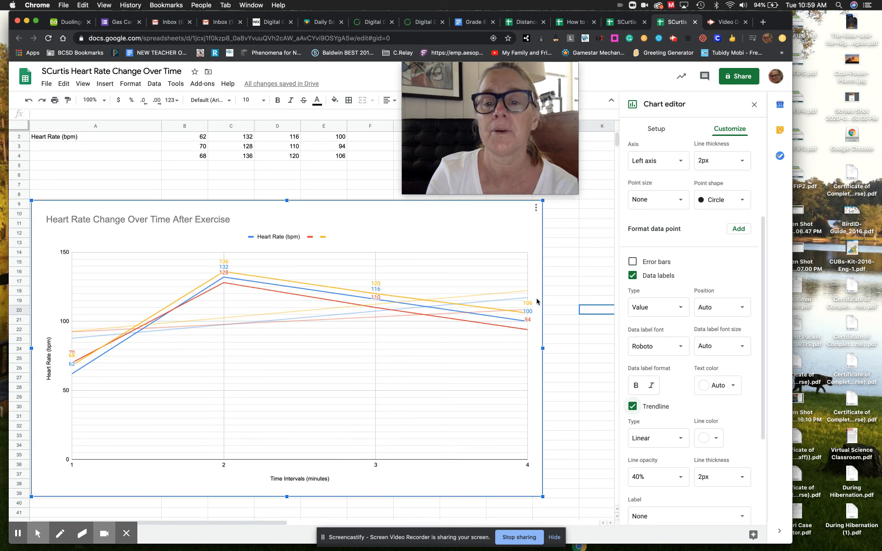
left_click(633, 411)
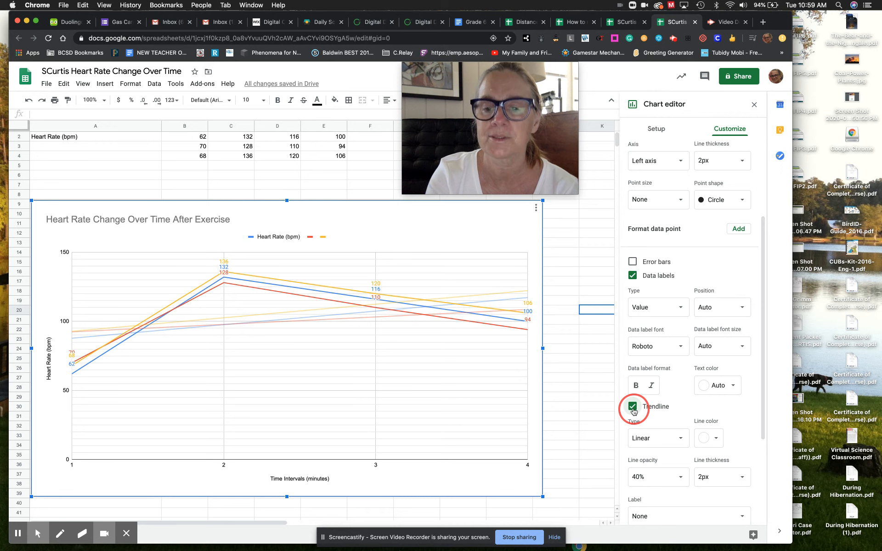
left_click(755, 105)
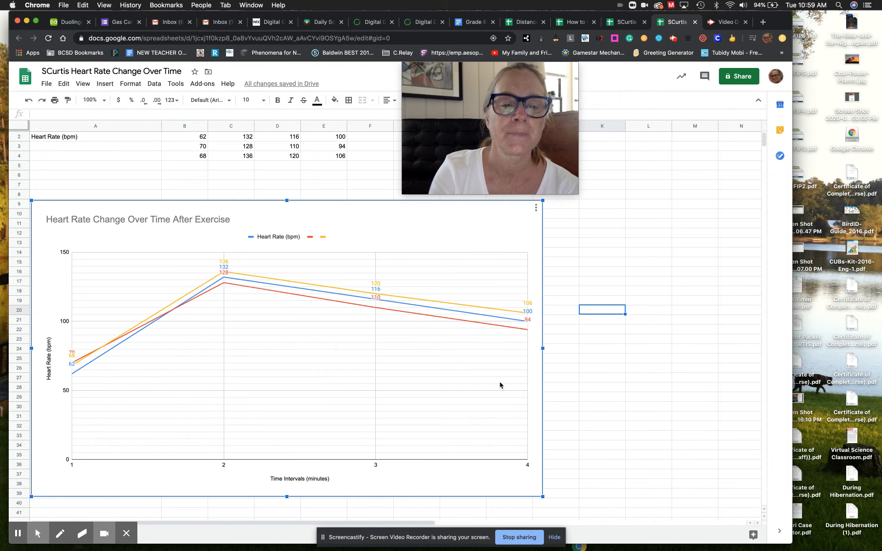